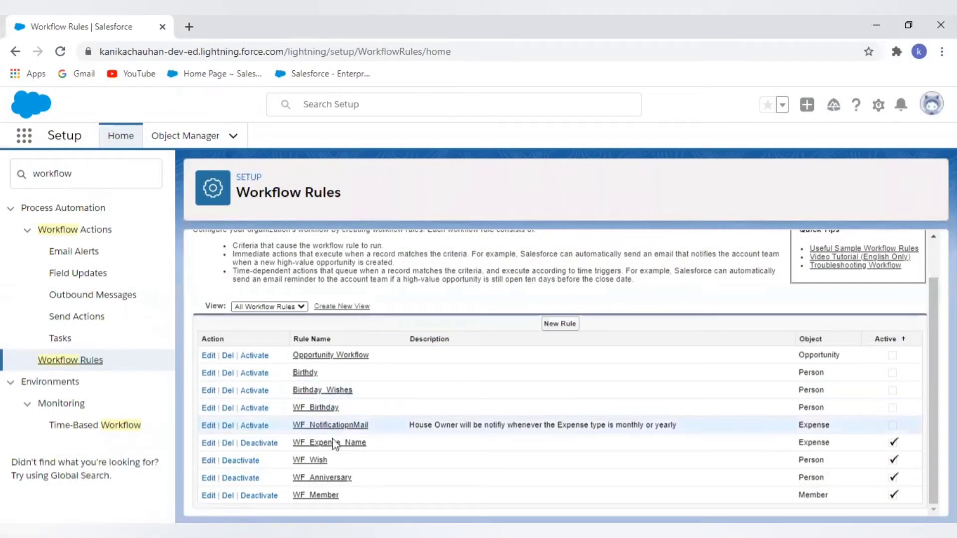
Step: Open the detail page of the inactive Opportunity Workflow rule
{"action": "left_click", "coordinate": [333, 356]}
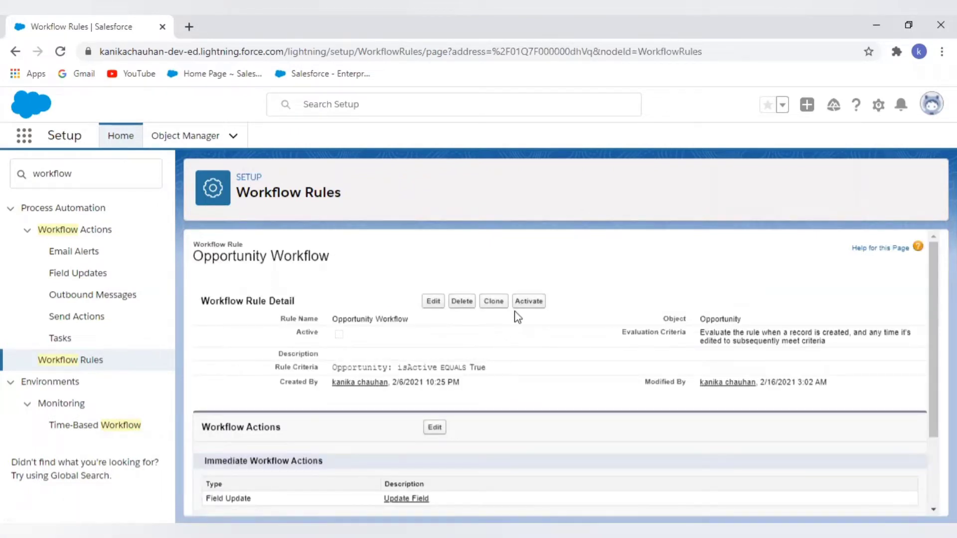
Step: Edit the Opportunity Workflow rule's workflow actions and start adding a time trigger
{"action": "scroll", "coordinate": [522, 327], "scroll_direction": "down", "scroll_amount": 2}
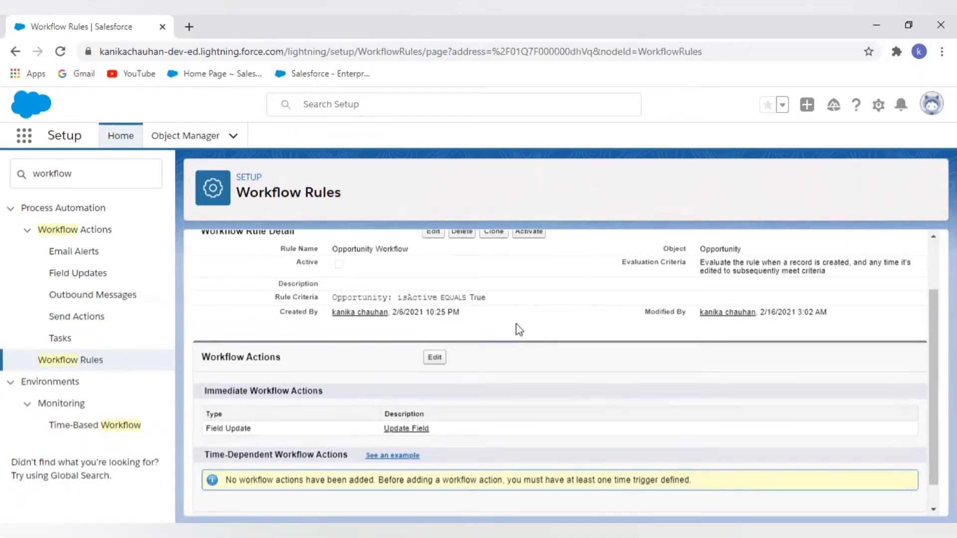
{"action": "left_click", "coordinate": [435, 358]}
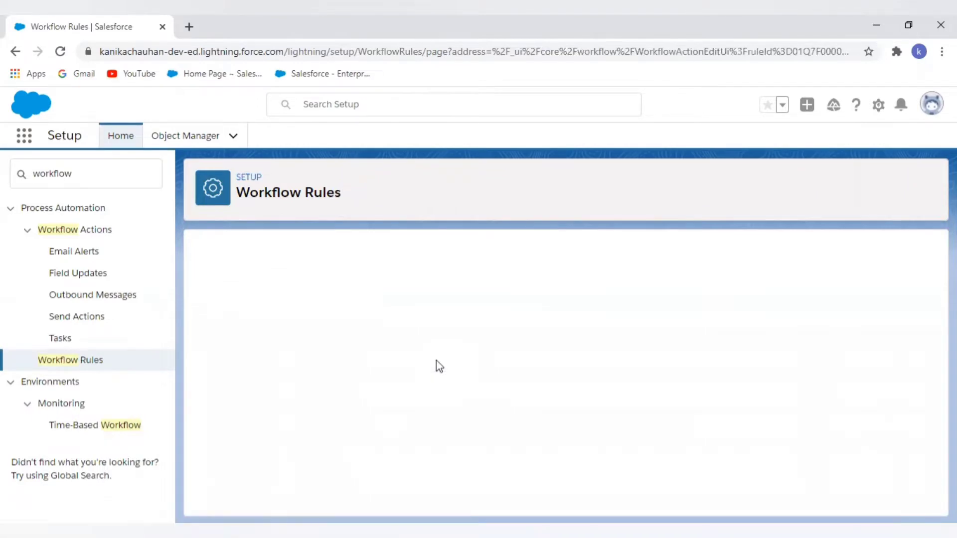
{"action": "scroll", "coordinate": [436, 358], "scroll_direction": "down", "scroll_amount": 1}
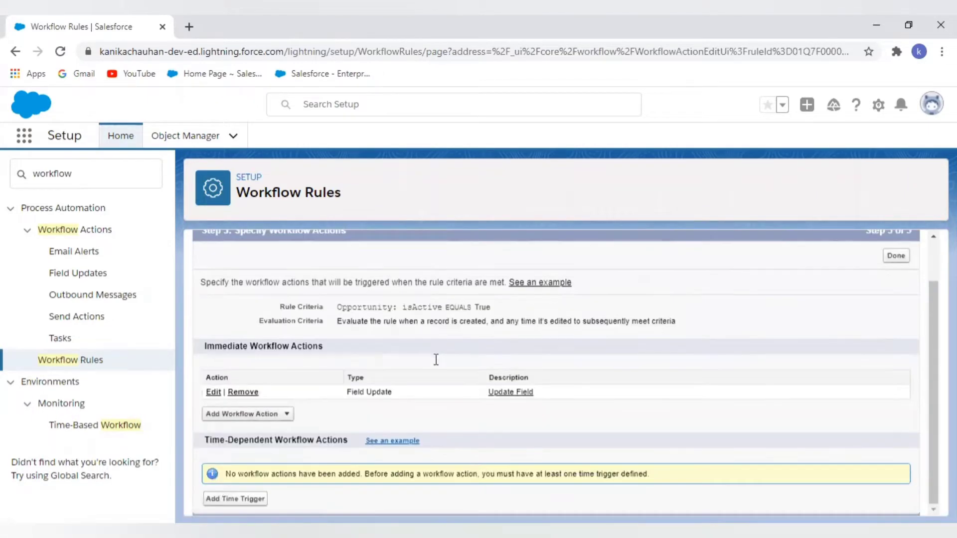
{"action": "left_click", "coordinate": [232, 499]}
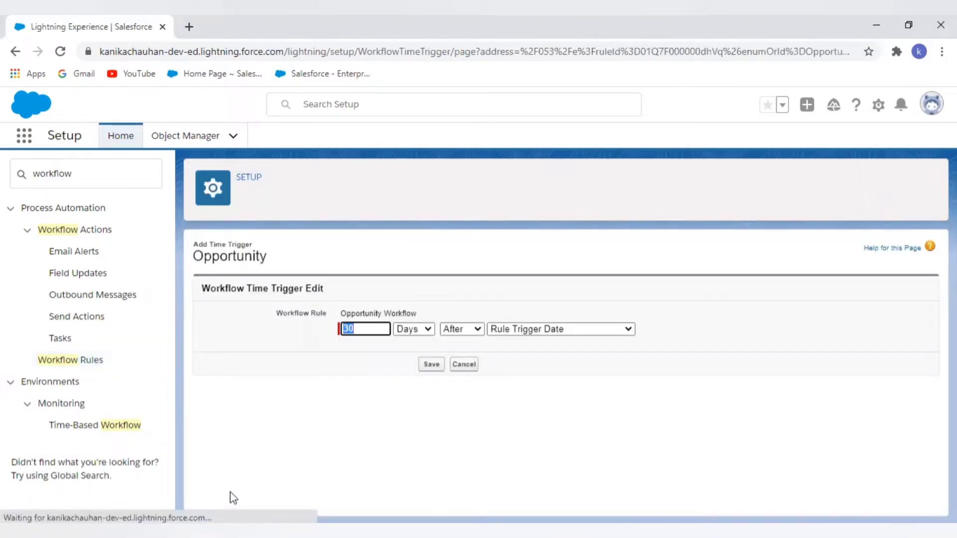
Step: Save a time trigger of 1 Day After Rule Trigger Date
{"action": "type", "text": "1"}
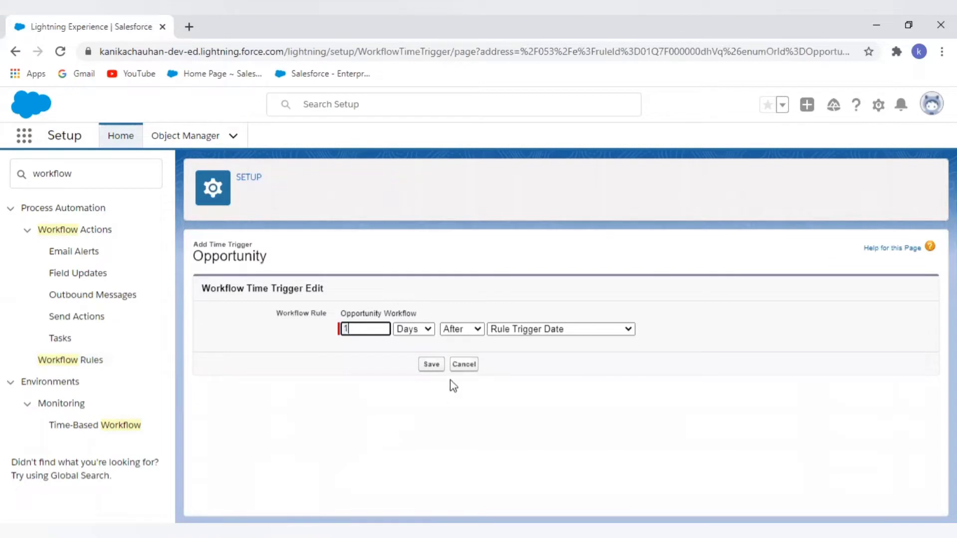
{"action": "left_click", "coordinate": [426, 330]}
{"action": "left_click", "coordinate": [410, 342]}
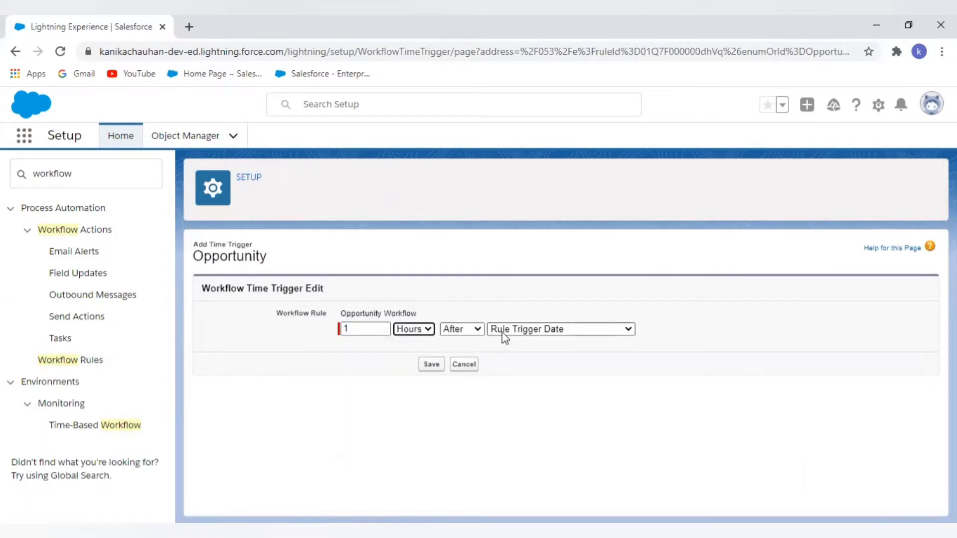
{"action": "left_click", "coordinate": [516, 330]}
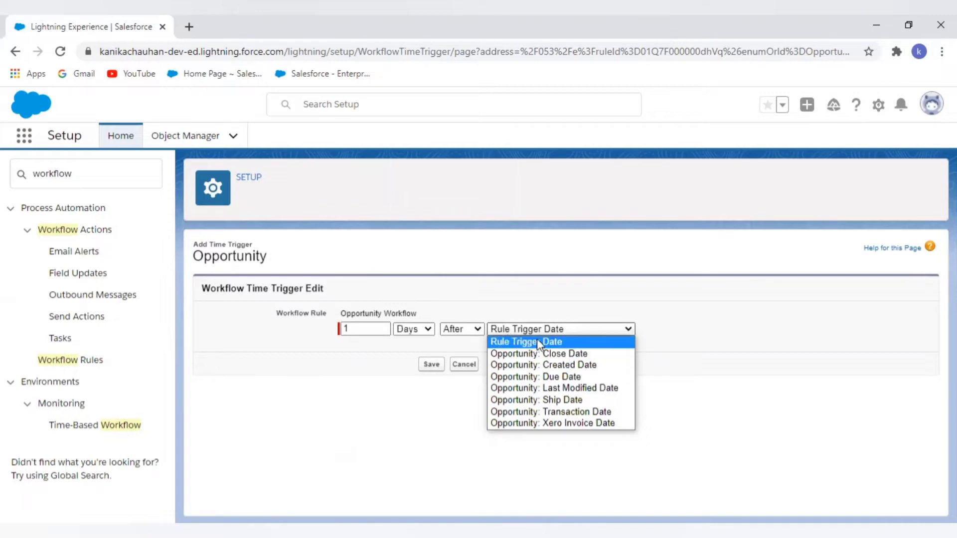
{"action": "left_click", "coordinate": [536, 341]}
{"action": "left_click", "coordinate": [440, 364]}
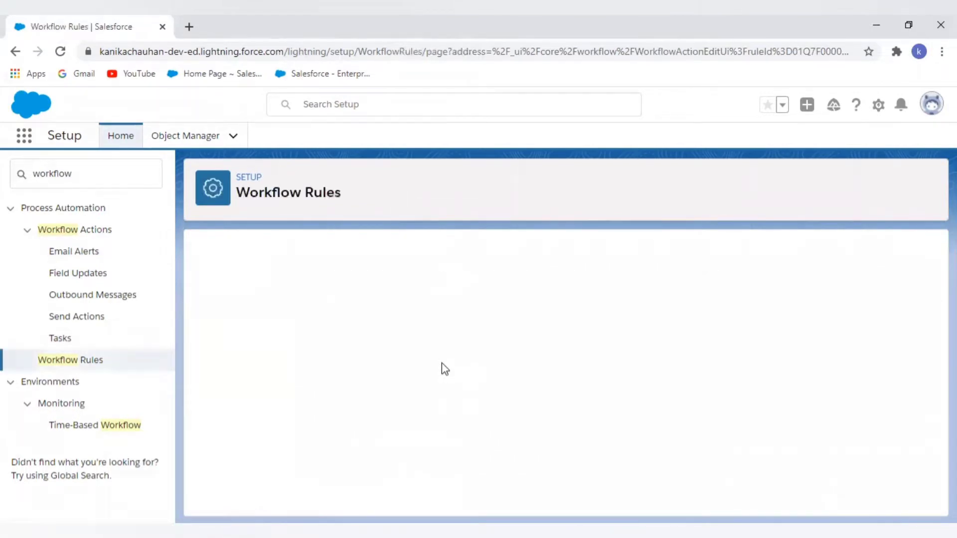
Step: Create a new field update named 'Update Field' under the 1-day time trigger
{"action": "scroll", "coordinate": [445, 369], "scroll_direction": "down", "scroll_amount": 3}
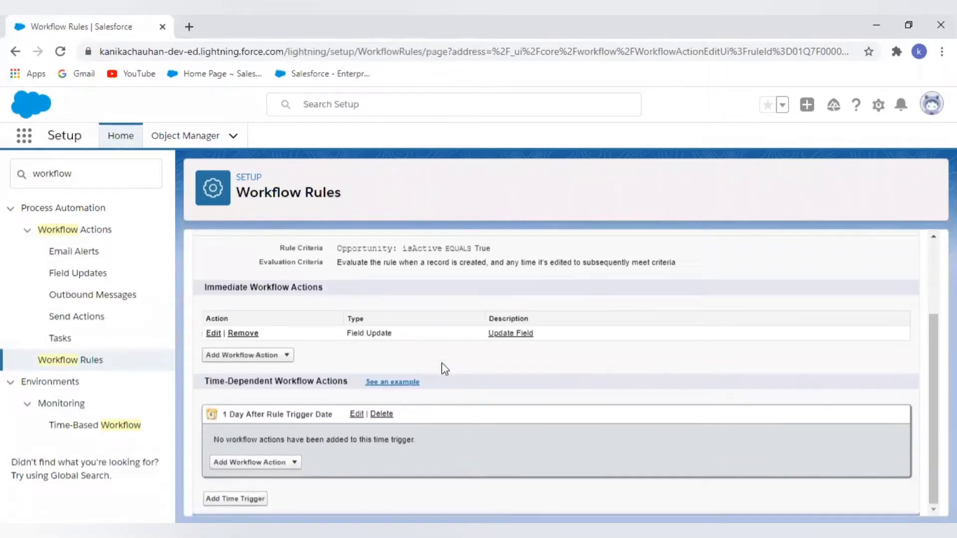
{"action": "left_click", "coordinate": [253, 463]}
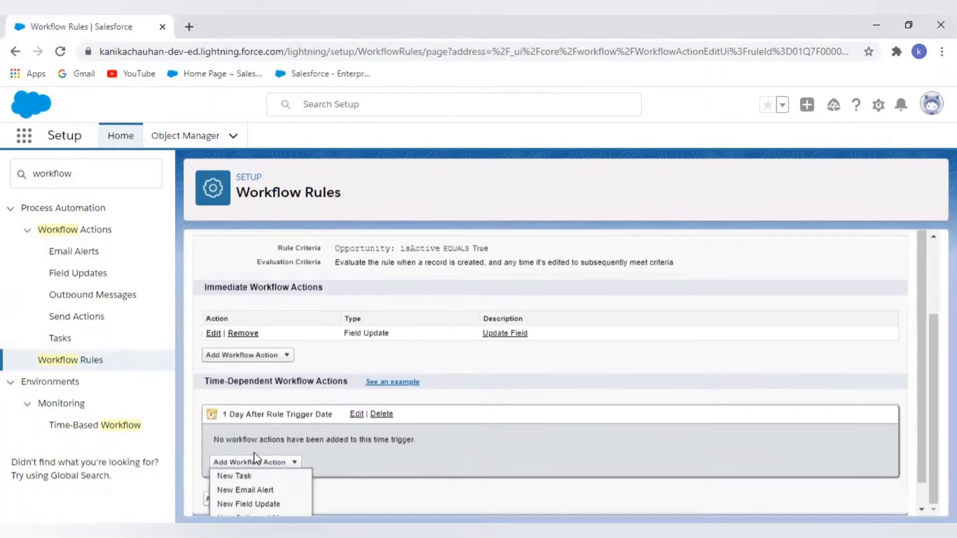
{"action": "scroll", "coordinate": [254, 453], "scroll_direction": "down", "scroll_amount": 1}
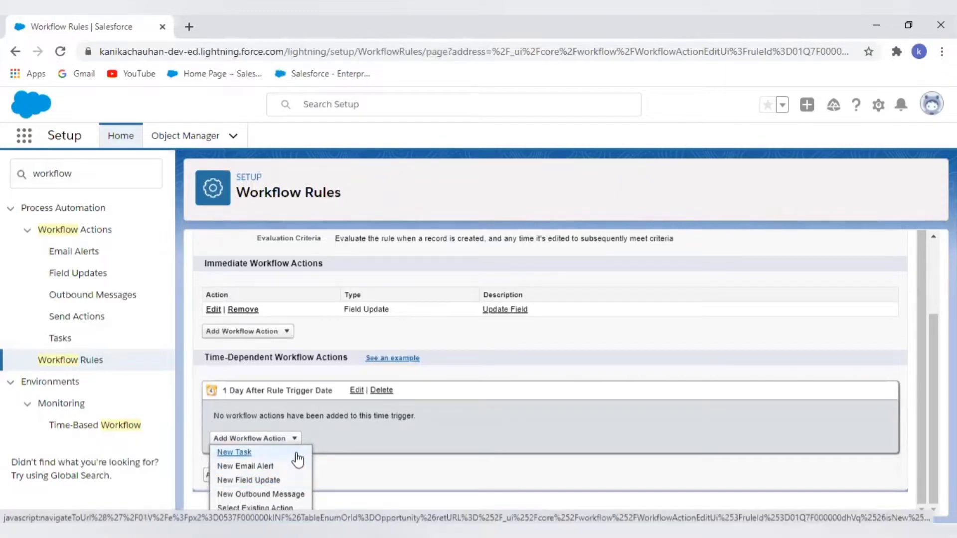
{"action": "left_click", "coordinate": [265, 480]}
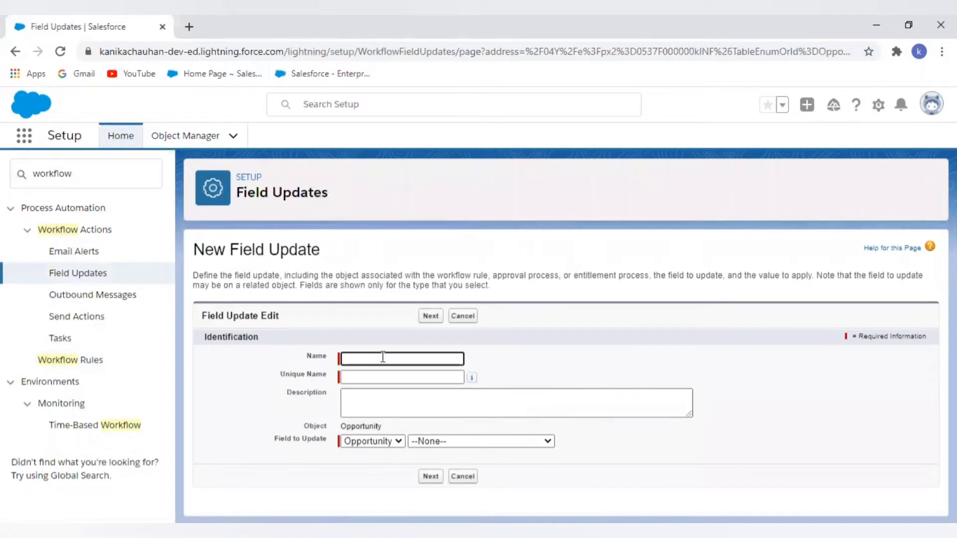
{"action": "type", "text": "Update "}
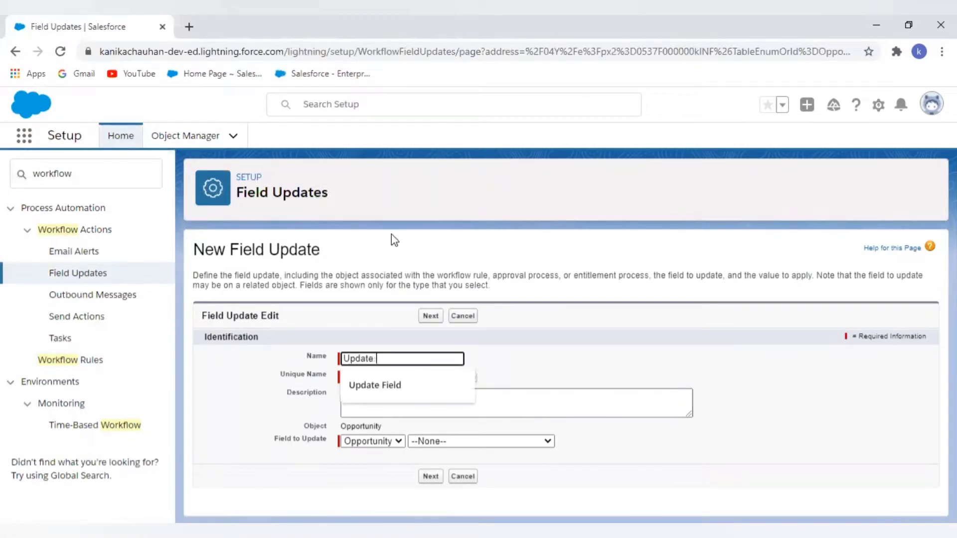
{"action": "type", "text": "Field"}
{"action": "key", "text": "Tab"}
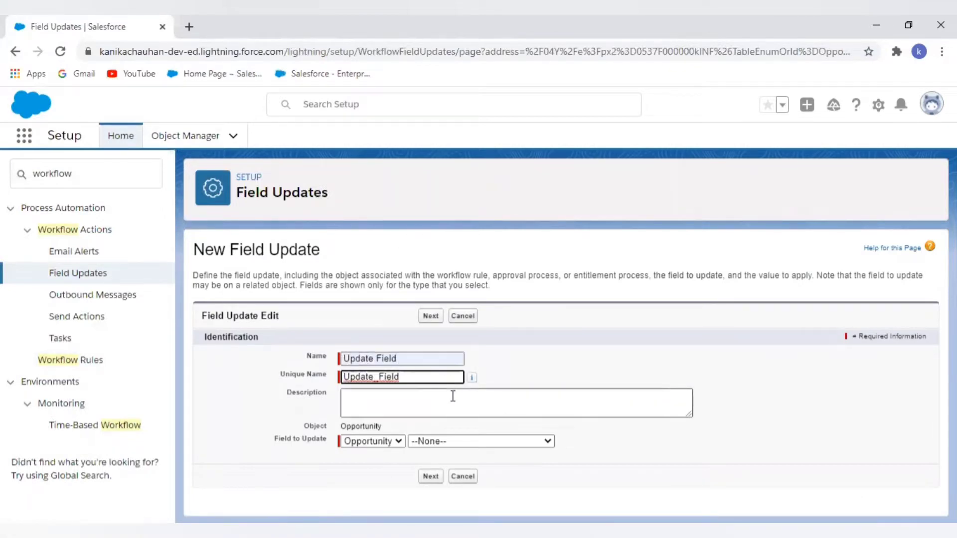
Step: Make the field update set Type to Existing Customer - Upgrade, with re-evaluation, and save
{"action": "left_click", "coordinate": [457, 441]}
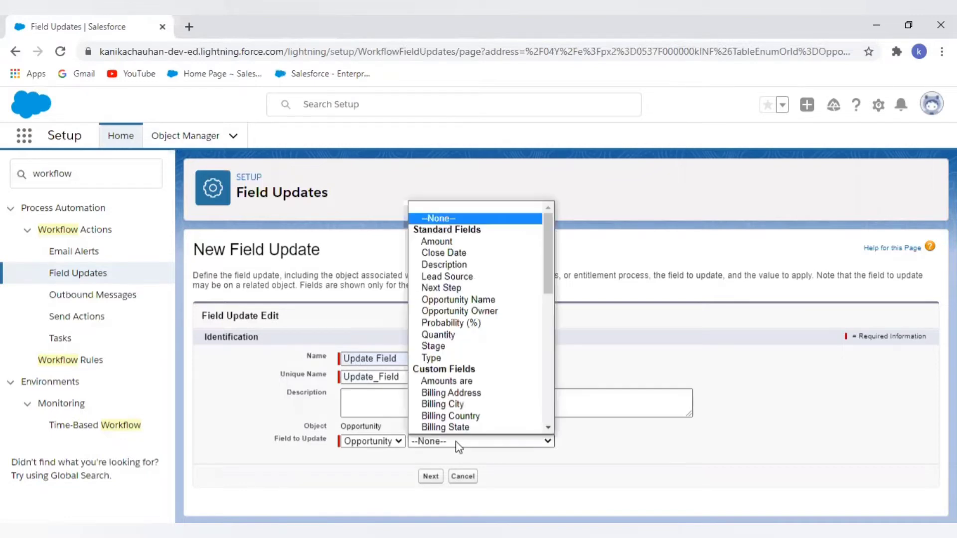
{"action": "scroll", "coordinate": [451, 369], "scroll_direction": "down", "scroll_amount": 1}
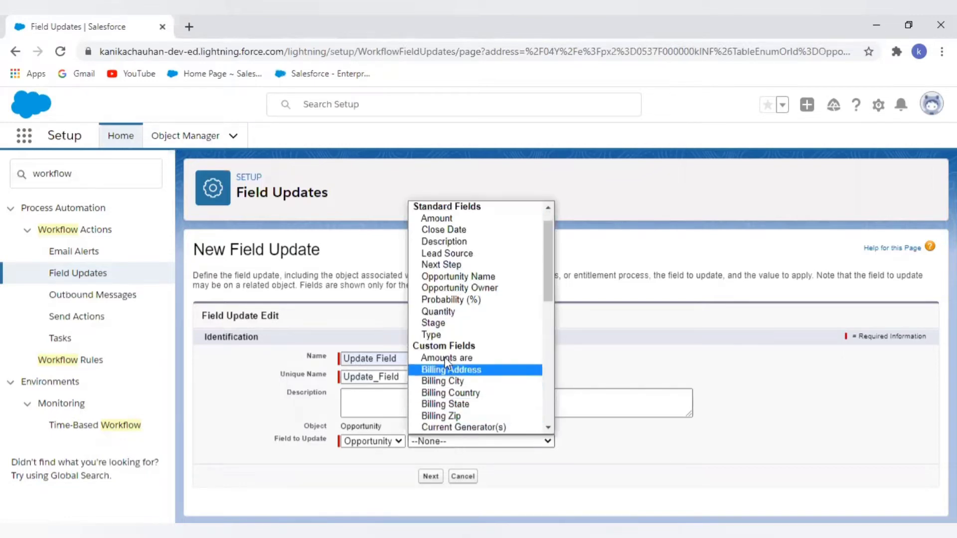
{"action": "left_click", "coordinate": [440, 335]}
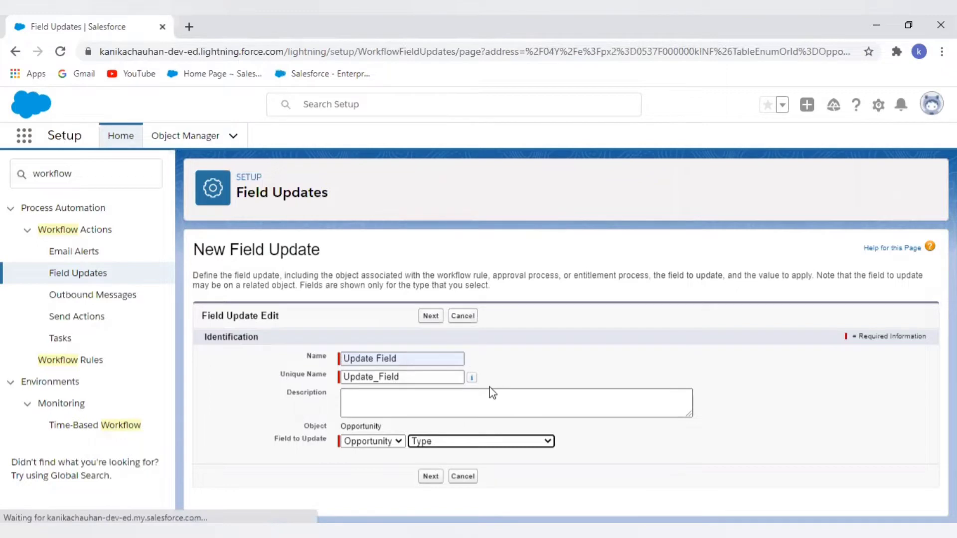
{"action": "scroll", "coordinate": [492, 393], "scroll_direction": "down", "scroll_amount": 2}
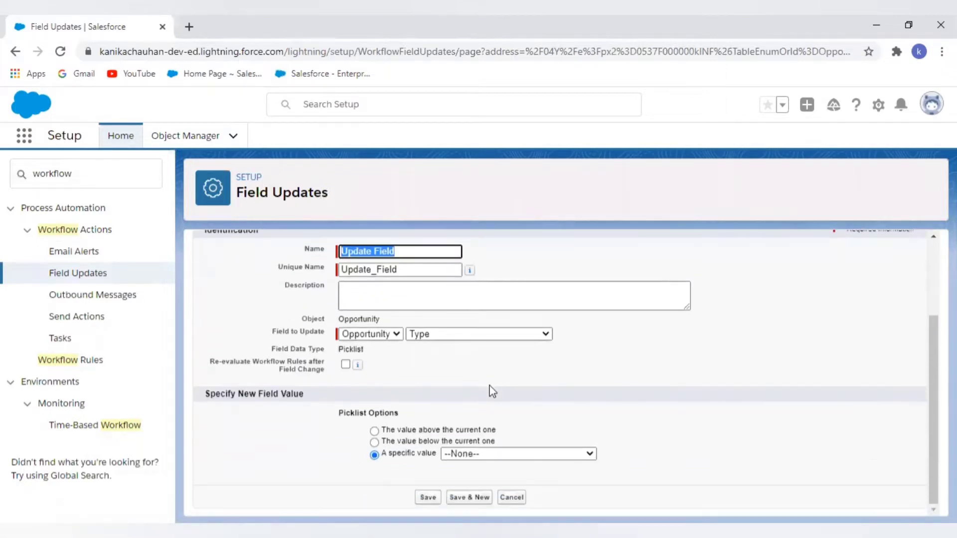
{"action": "left_click", "coordinate": [488, 453]}
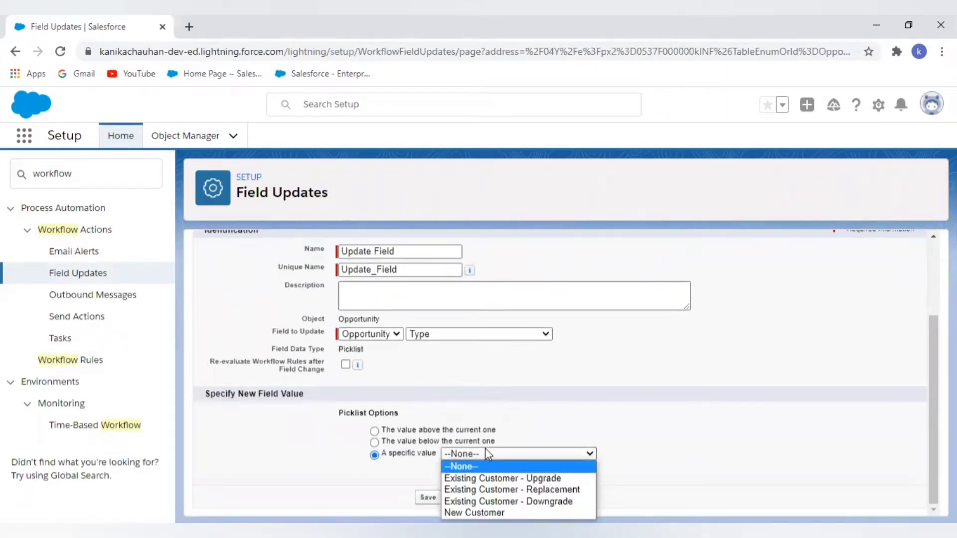
{"action": "left_click", "coordinate": [499, 478]}
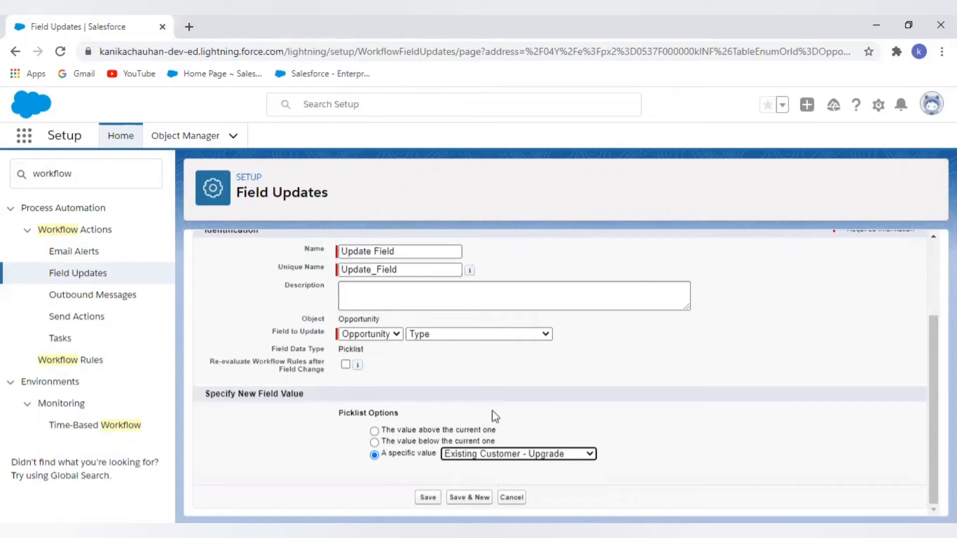
{"action": "left_click", "coordinate": [509, 456]}
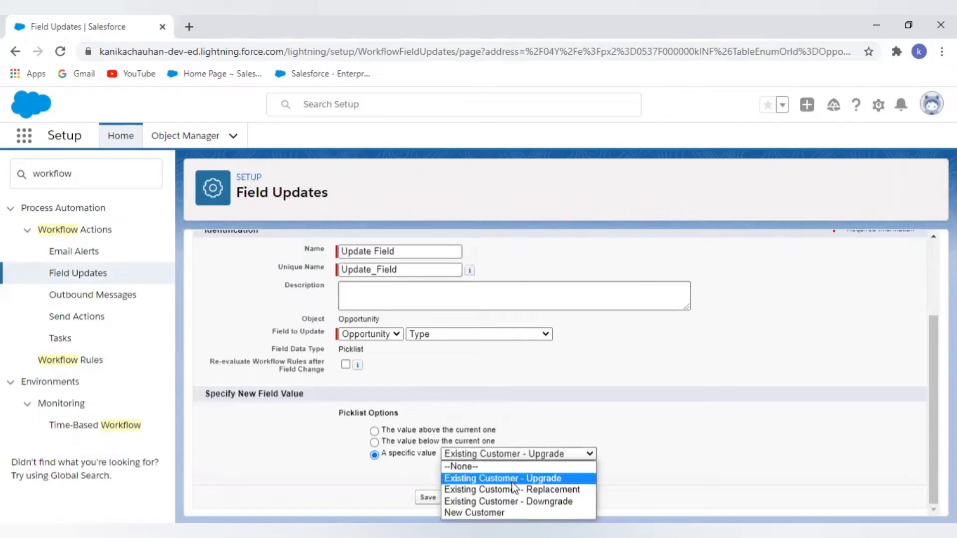
{"action": "left_click", "coordinate": [498, 478]}
{"action": "left_click", "coordinate": [346, 364]}
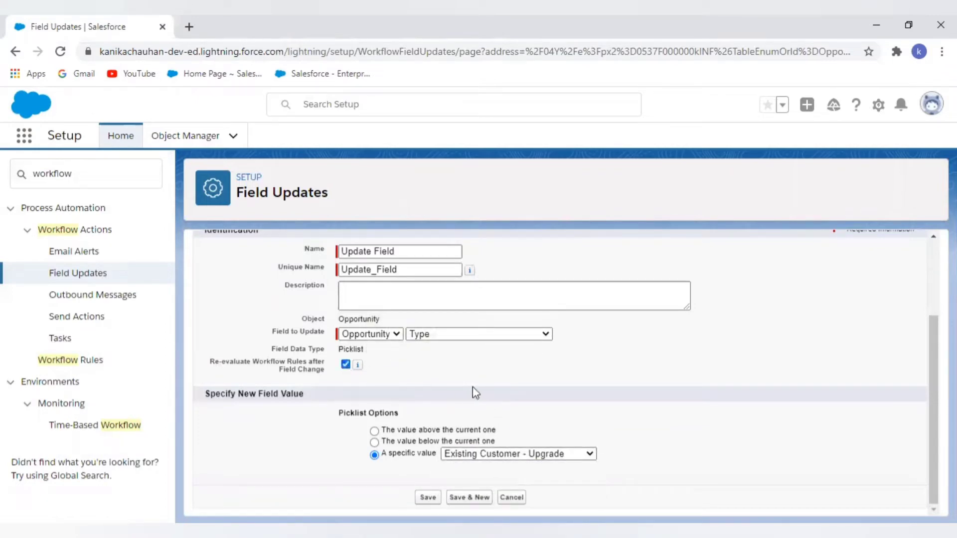
{"action": "left_click", "coordinate": [427, 497]}
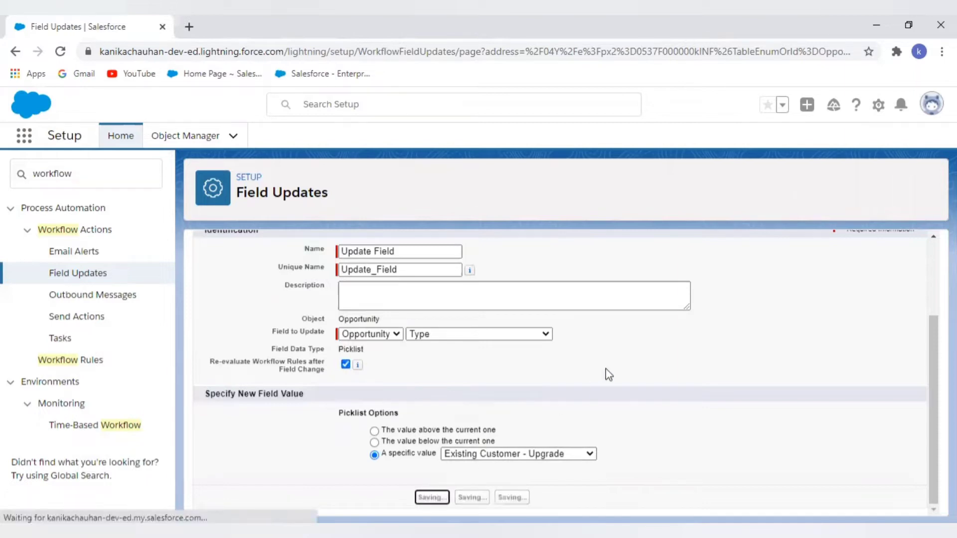
Step: Append 1 to the duplicate unique name and save the field update
{"action": "left_click", "coordinate": [430, 328]}
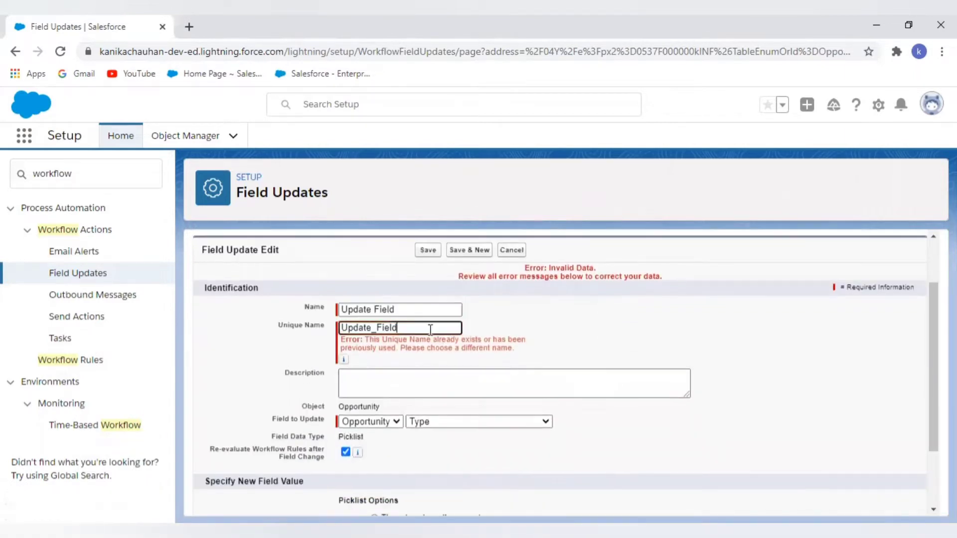
{"action": "type", "text": "1"}
{"action": "left_click", "coordinate": [429, 250]}
{"action": "scroll", "coordinate": [592, 365], "scroll_direction": "down", "scroll_amount": 2}
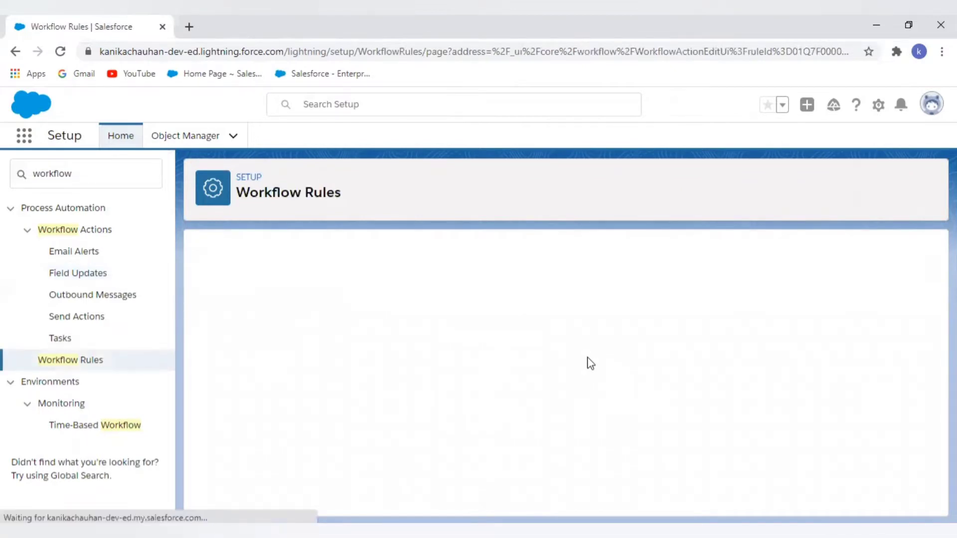
{"action": "scroll", "coordinate": [590, 364], "scroll_direction": "down", "scroll_amount": 3}
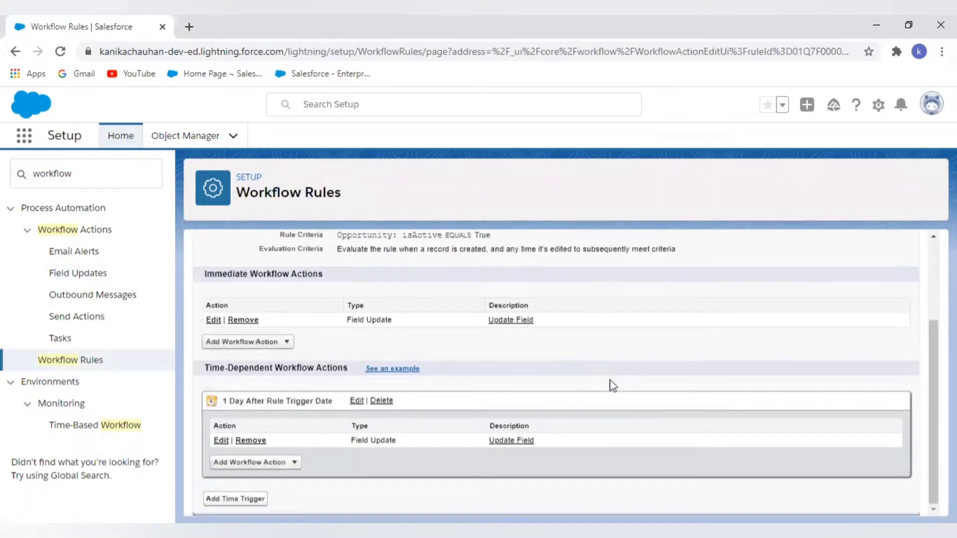
{"action": "scroll", "coordinate": [701, 401], "scroll_direction": "up", "scroll_amount": 3}
Step: Return to the Opportunity Workflow rule details and open the rule for editing
{"action": "left_click", "coordinate": [893, 308]}
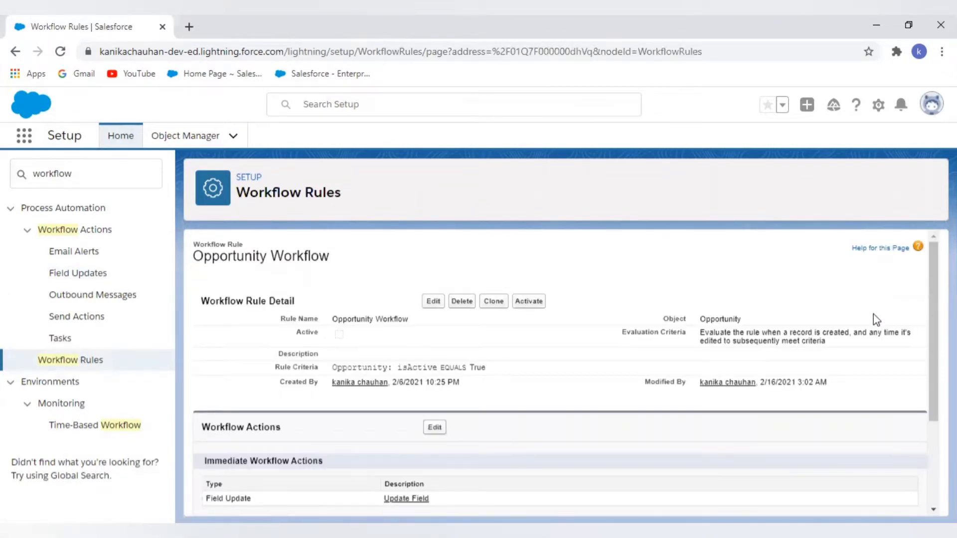
{"action": "left_click_drag", "start_coordinate": [338, 366], "coordinate": [502, 374]}
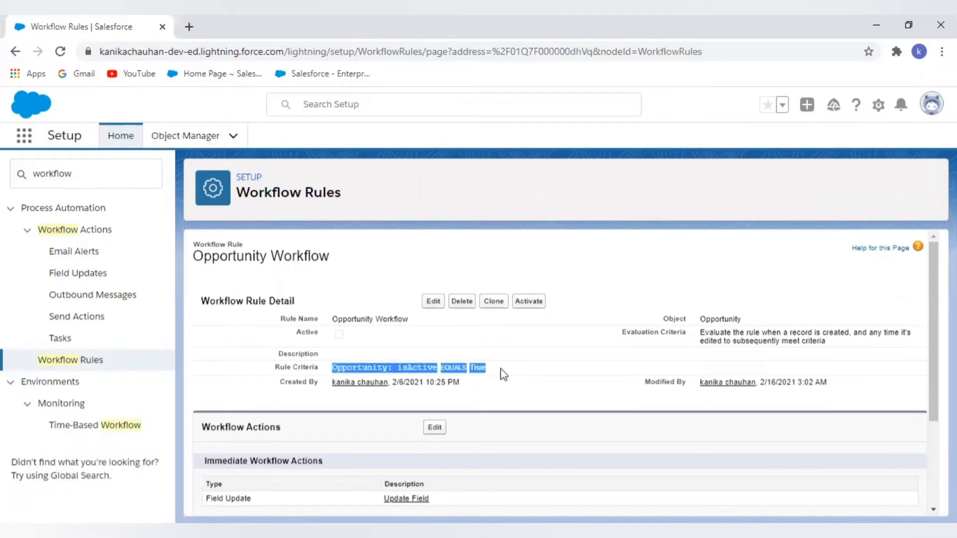
{"action": "left_click", "coordinate": [503, 375]}
{"action": "scroll", "coordinate": [450, 276], "scroll_direction": "down", "scroll_amount": 1}
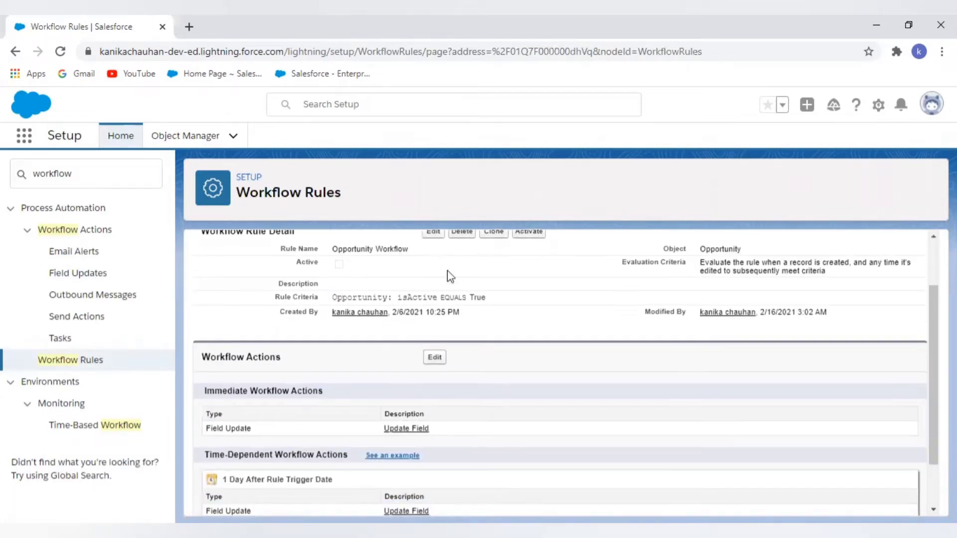
{"action": "left_click", "coordinate": [432, 237]}
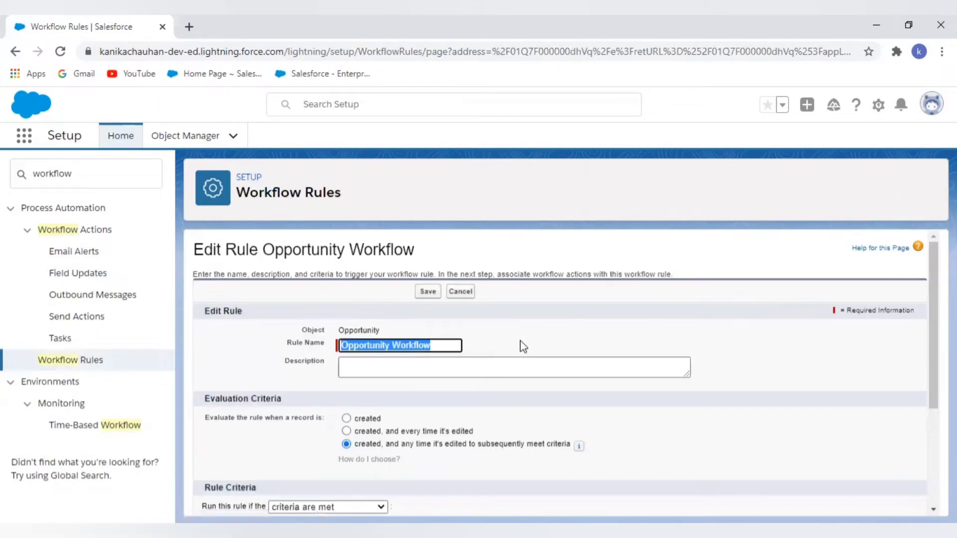
{"action": "scroll", "coordinate": [522, 346], "scroll_direction": "down", "scroll_amount": 2}
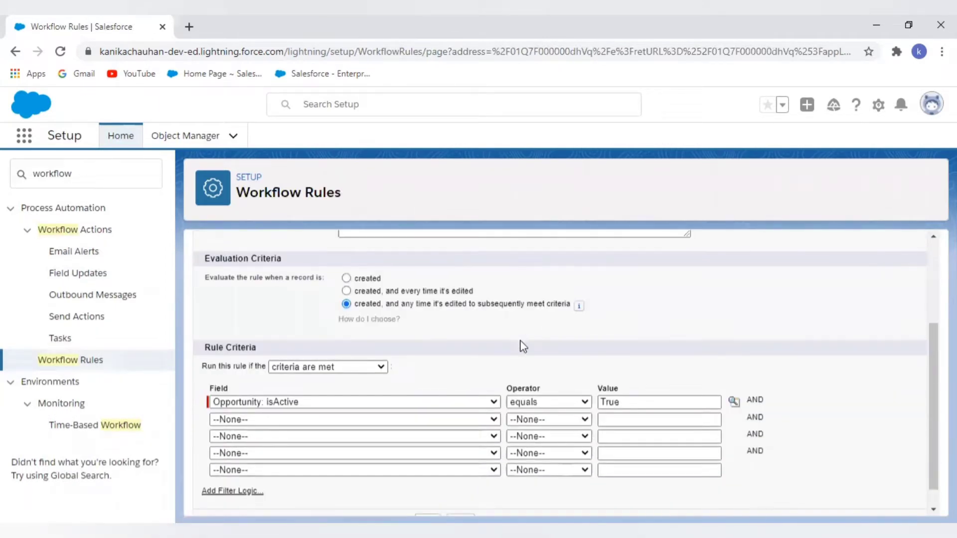
{"action": "scroll", "coordinate": [522, 346], "scroll_direction": "down", "scroll_amount": 1}
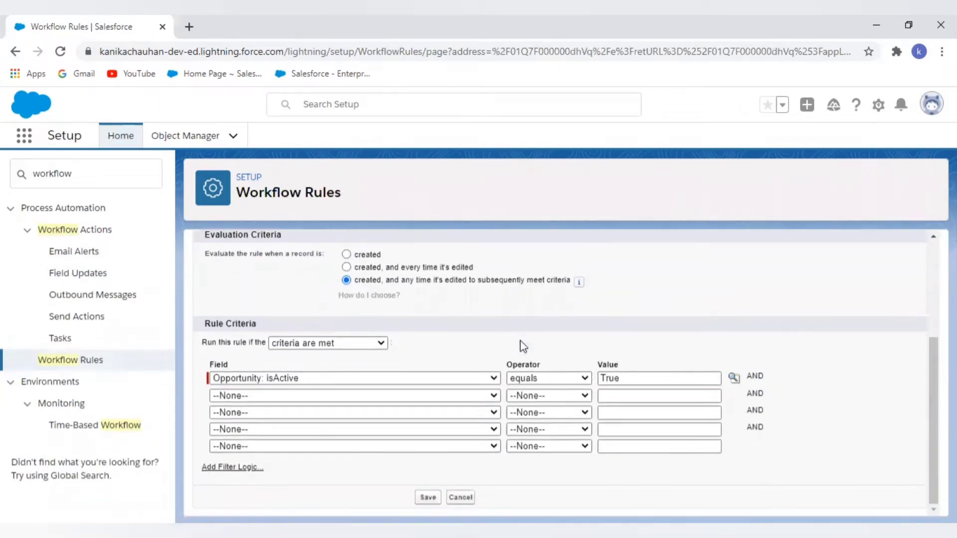
Step: Add a second criterion, Opportunity: Stage equals Closed Won, and save the rule
{"action": "left_click", "coordinate": [492, 395]}
{"action": "scroll", "coordinate": [442, 333], "scroll_direction": "down", "scroll_amount": 6}
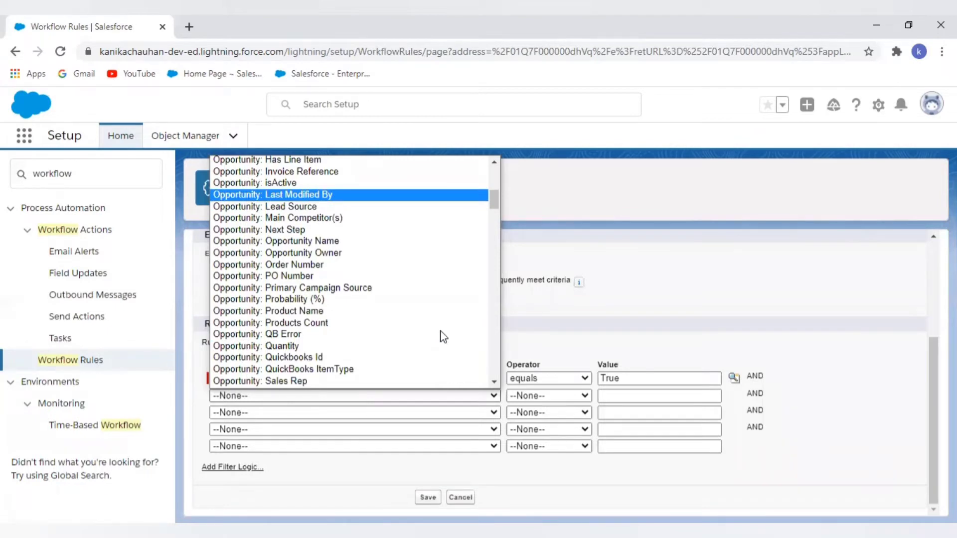
{"action": "scroll", "coordinate": [442, 335], "scroll_direction": "down", "scroll_amount": 4}
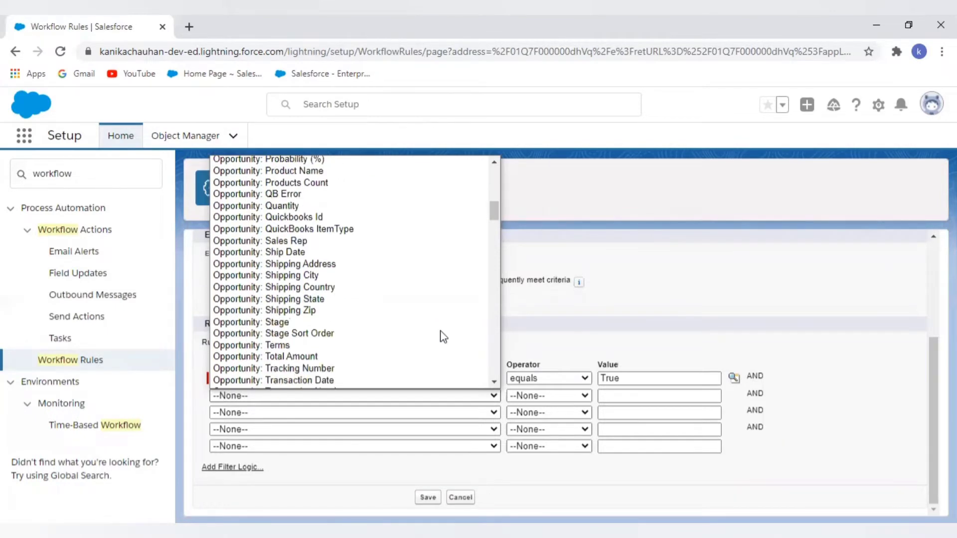
{"action": "left_click", "coordinate": [439, 322]}
{"action": "left_click", "coordinate": [529, 396]}
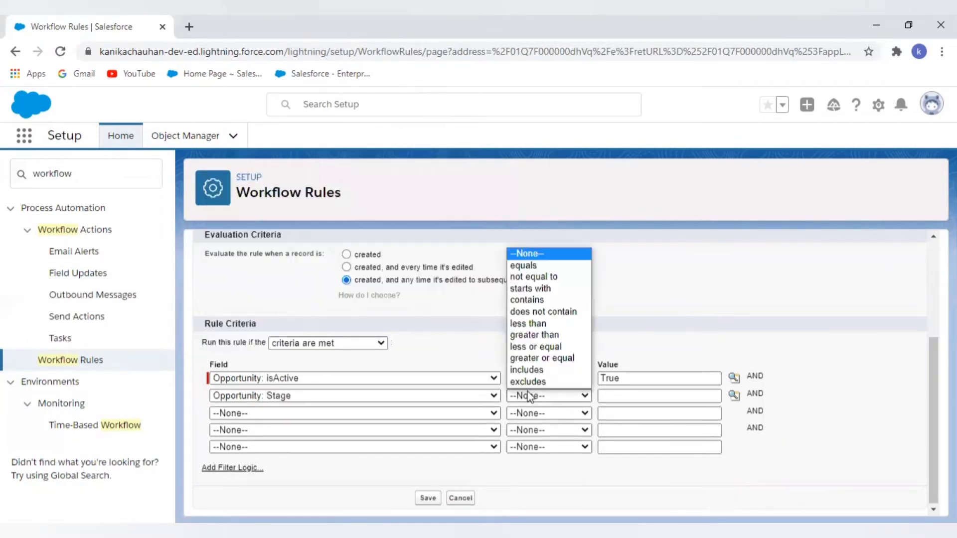
{"action": "left_click", "coordinate": [524, 265]}
{"action": "left_click", "coordinate": [733, 395]}
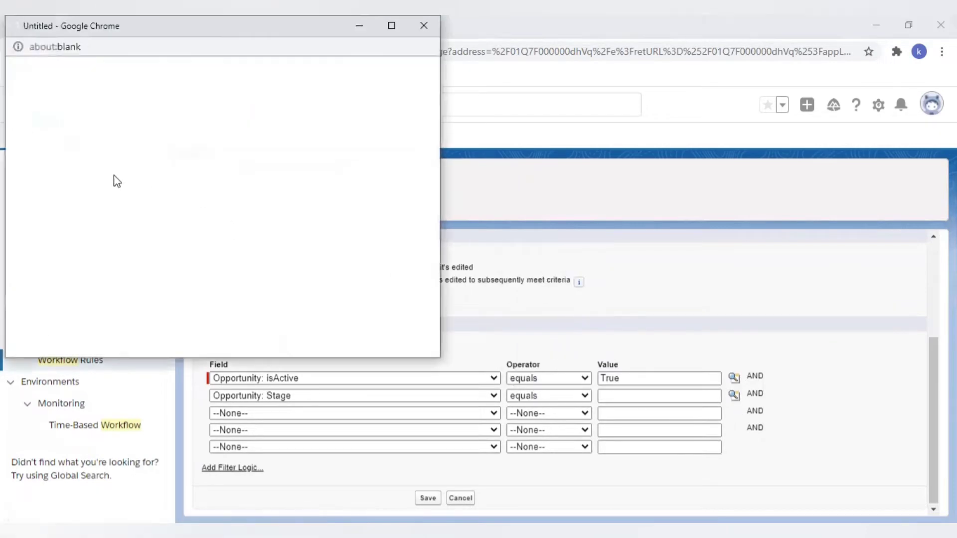
{"action": "left_click", "coordinate": [24, 275]}
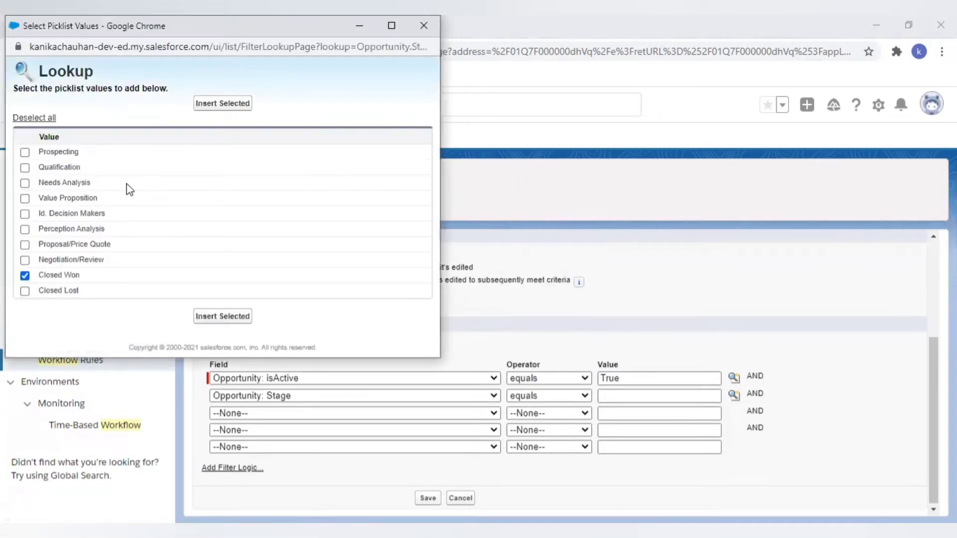
{"action": "left_click", "coordinate": [209, 103]}
{"action": "scroll", "coordinate": [862, 342], "scroll_direction": "up", "scroll_amount": 3}
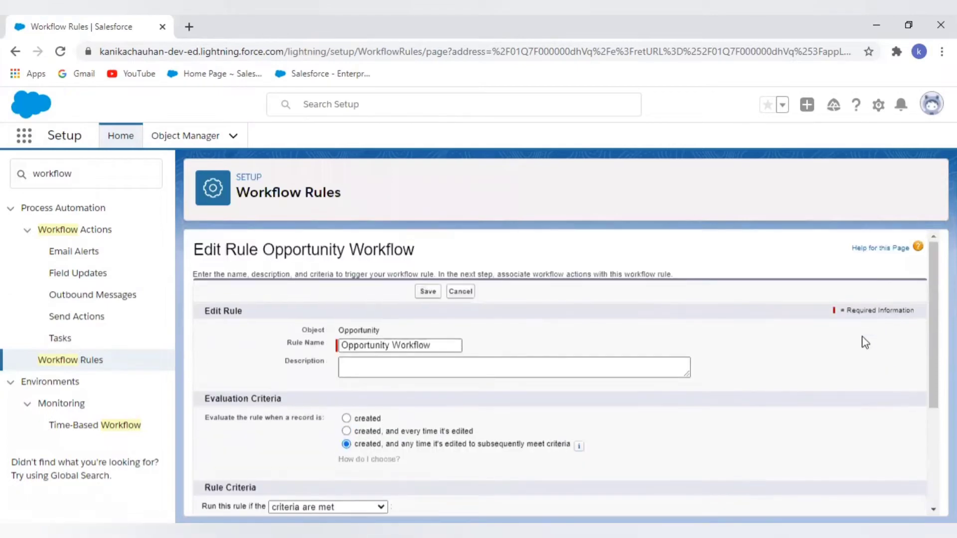
{"action": "scroll", "coordinate": [862, 342], "scroll_direction": "down", "scroll_amount": 3}
{"action": "left_click", "coordinate": [427, 497]}
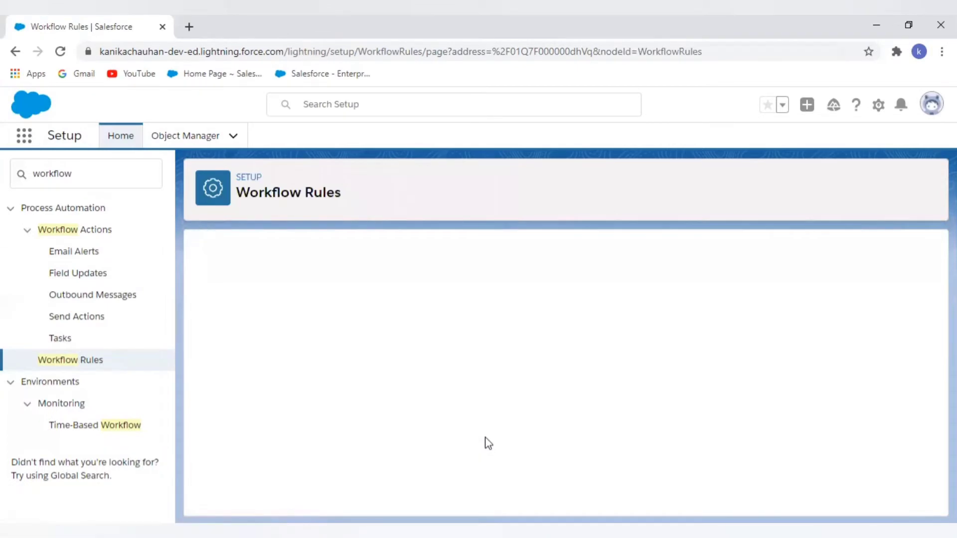
Step: Review the time-dependent Update Field action that sets Type to Existing Customer - Upgrade
{"action": "scroll", "coordinate": [487, 441], "scroll_direction": "down", "scroll_amount": 3}
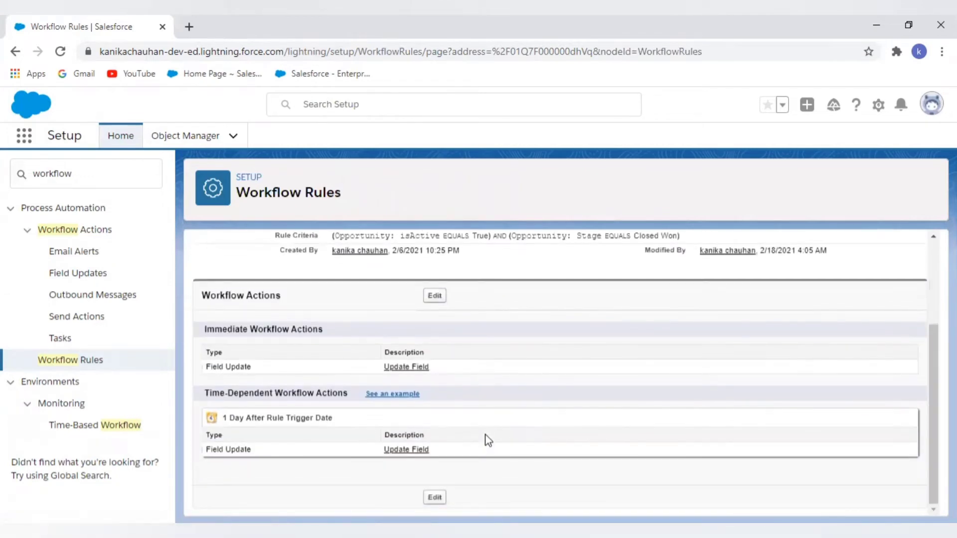
{"action": "left_click", "coordinate": [407, 448]}
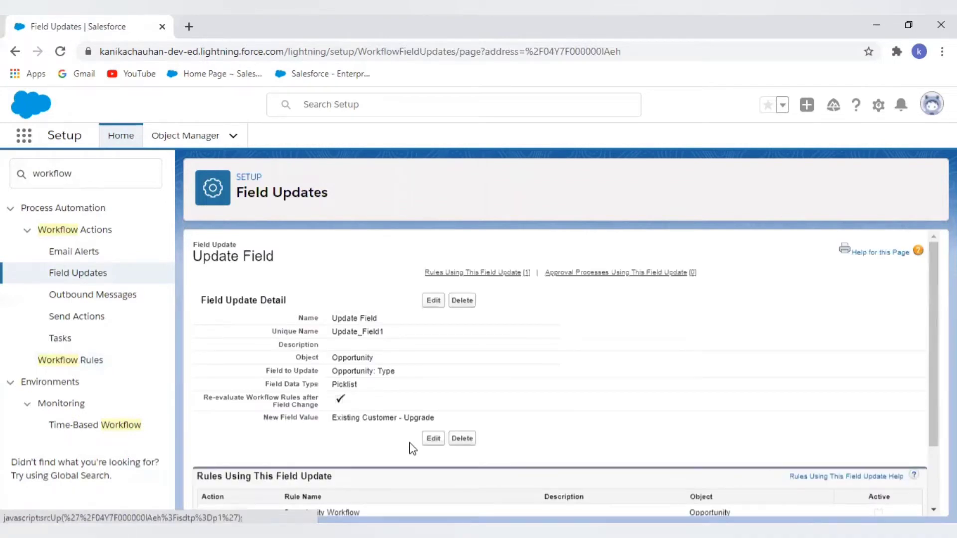
{"action": "scroll", "coordinate": [411, 448], "scroll_direction": "down", "scroll_amount": 2}
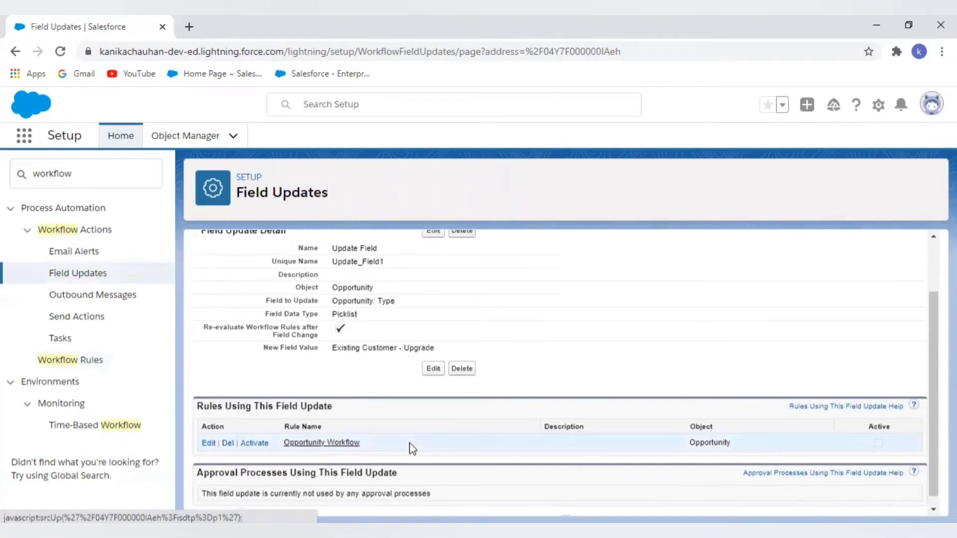
{"action": "scroll", "coordinate": [411, 448], "scroll_direction": "up", "scroll_amount": 2}
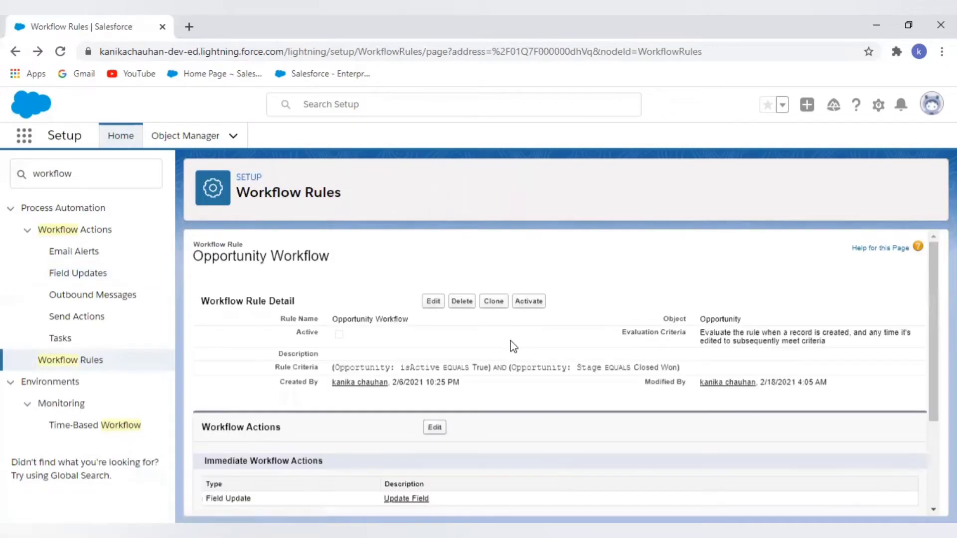
Step: Activate the Opportunity Workflow rule and confirm it shows as active
{"action": "left_click", "coordinate": [526, 302]}
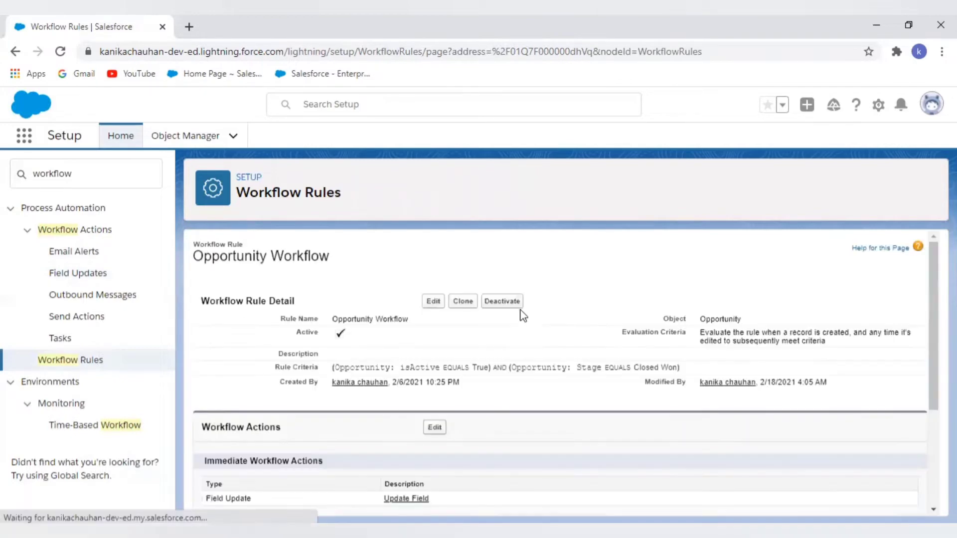
{"action": "scroll", "coordinate": [523, 324], "scroll_direction": "down", "scroll_amount": 3}
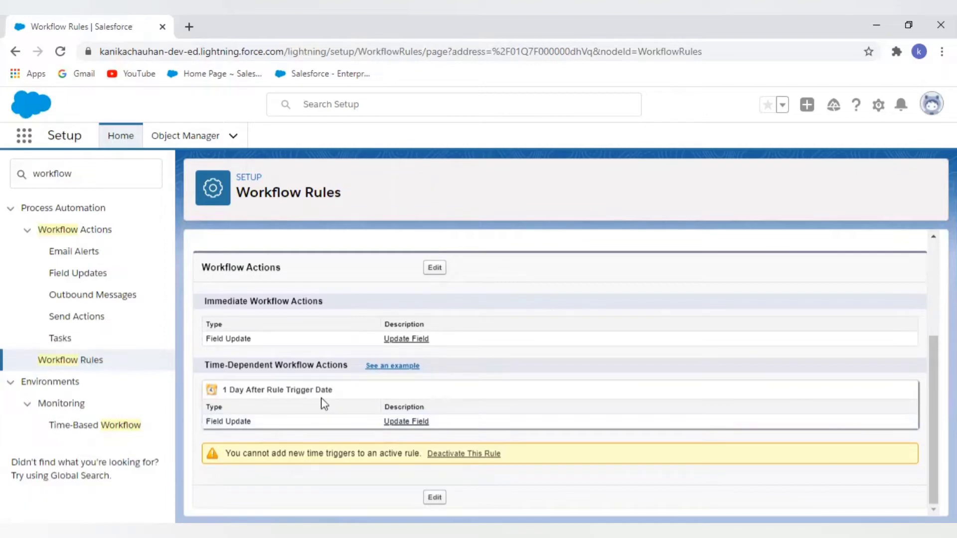
{"action": "scroll", "coordinate": [352, 425], "scroll_direction": "up", "scroll_amount": 3}
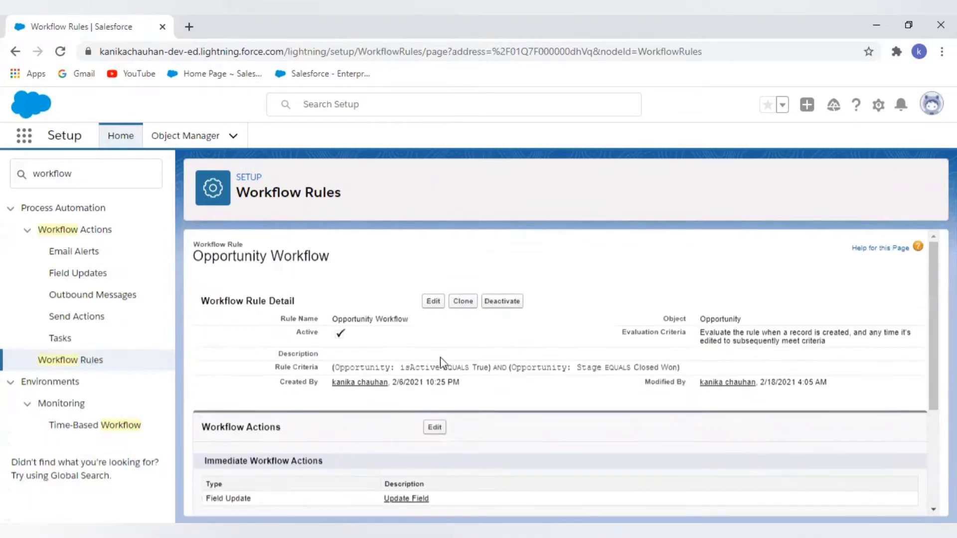
{"action": "left_click_drag", "start_coordinate": [80, 174], "coordinate": [35, 175]}
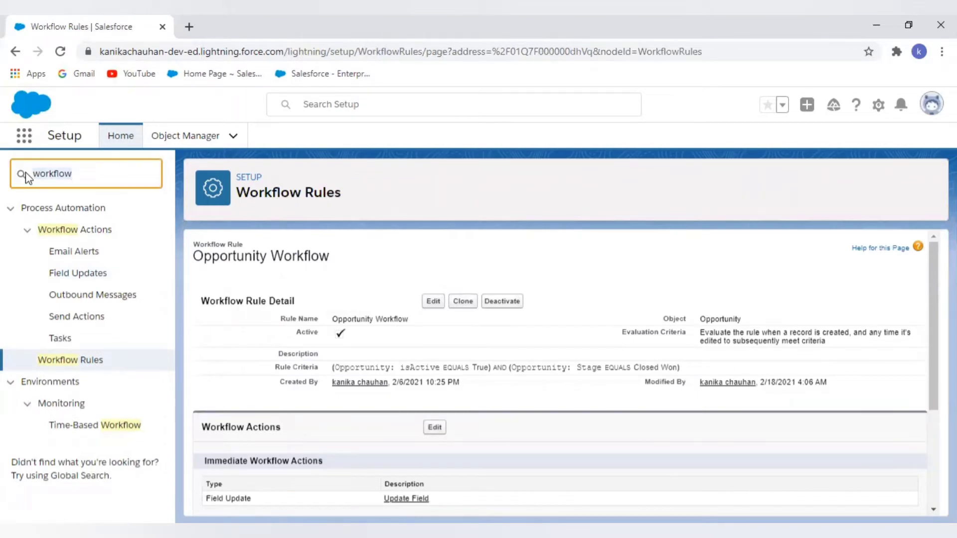
{"action": "left_click", "coordinate": [105, 431]}
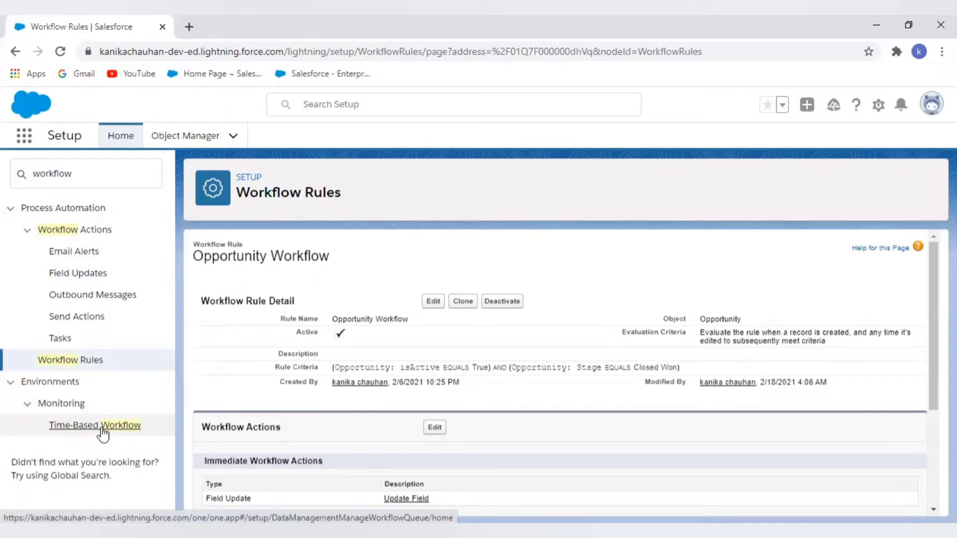
{"action": "left_click_drag", "start_coordinate": [80, 174], "coordinate": [36, 173]}
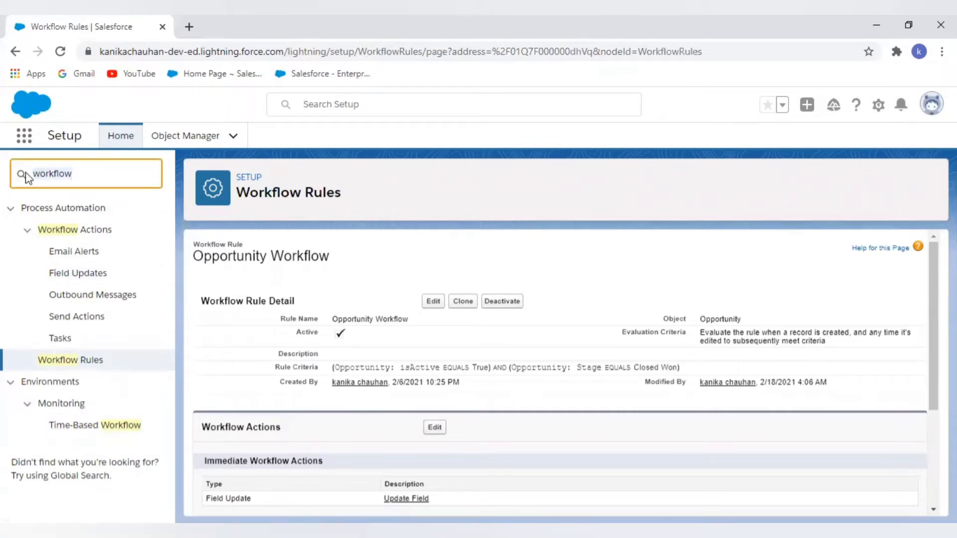
Step: Search the Time-Based Workflow queue for workflow rule name equals 'Opportunity Work'
{"action": "left_click", "coordinate": [100, 430]}
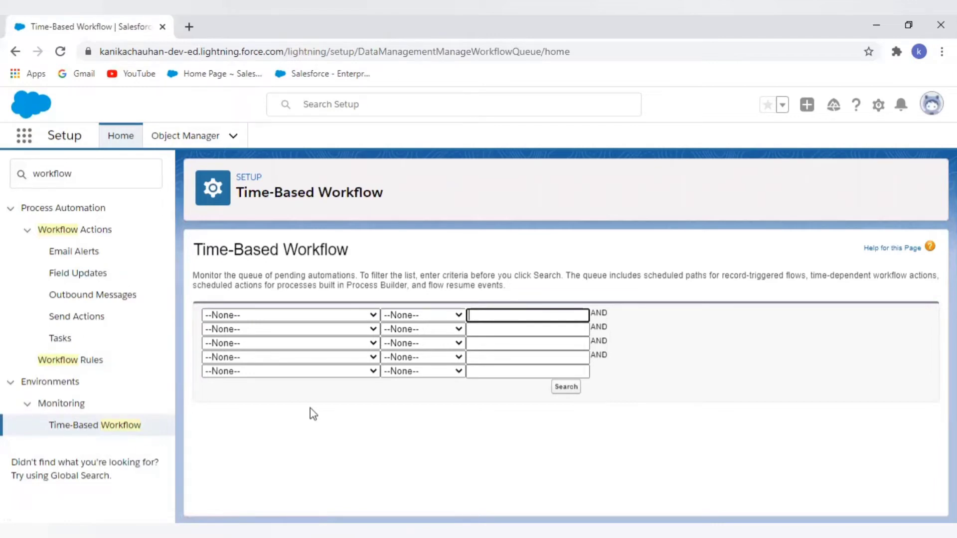
{"action": "left_click", "coordinate": [303, 315]}
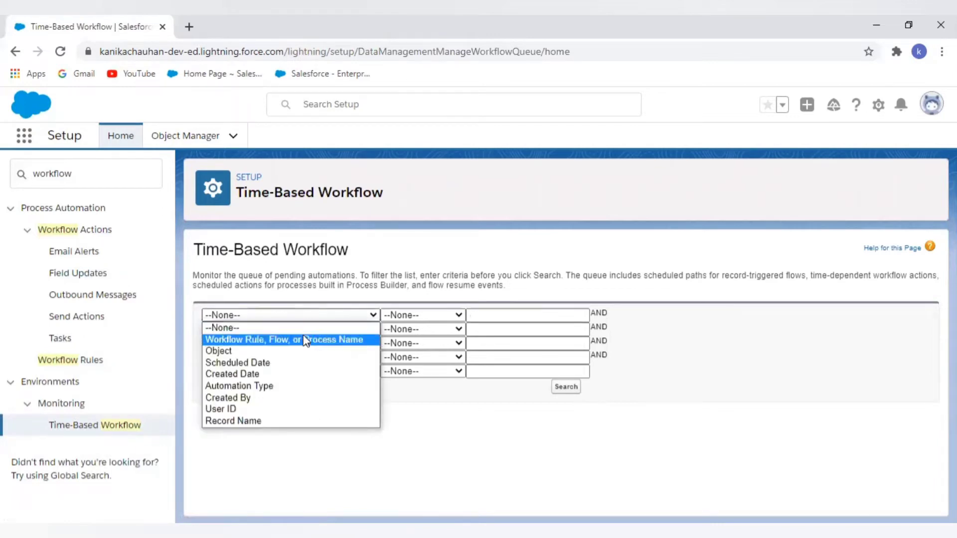
{"action": "left_click", "coordinate": [303, 337]}
{"action": "left_click", "coordinate": [429, 315]}
{"action": "left_click", "coordinate": [427, 336]}
{"action": "left_click", "coordinate": [534, 325]}
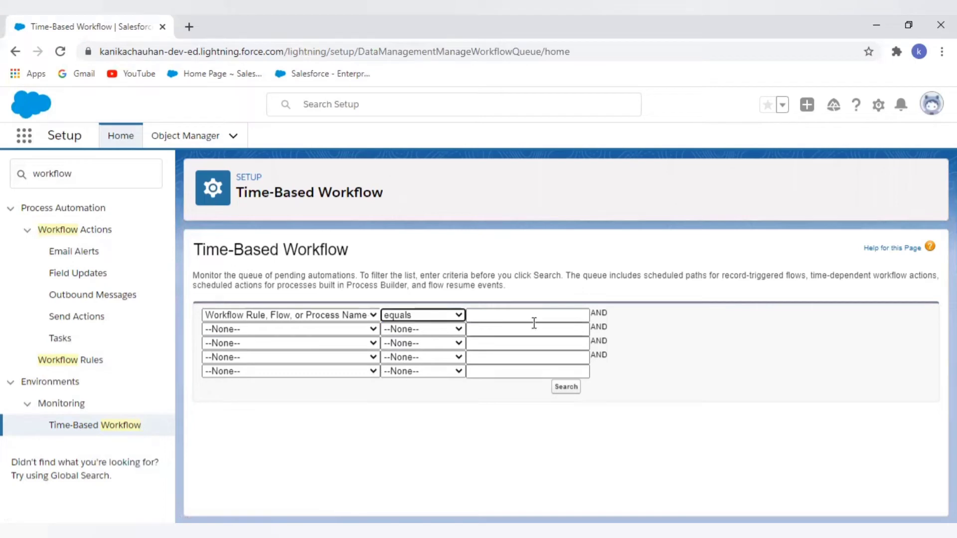
{"action": "left_click", "coordinate": [534, 316]}
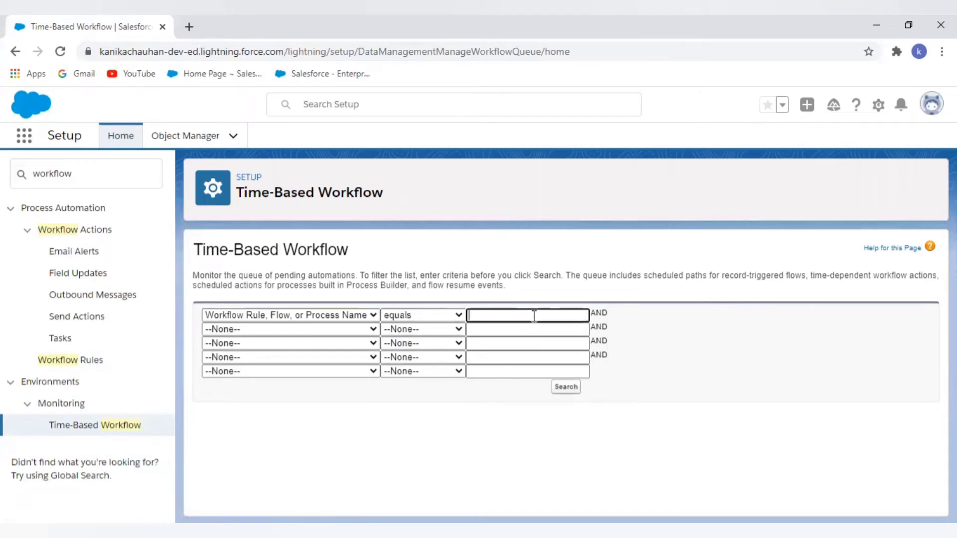
{"action": "type", "text": "Opportunity Workflow"}
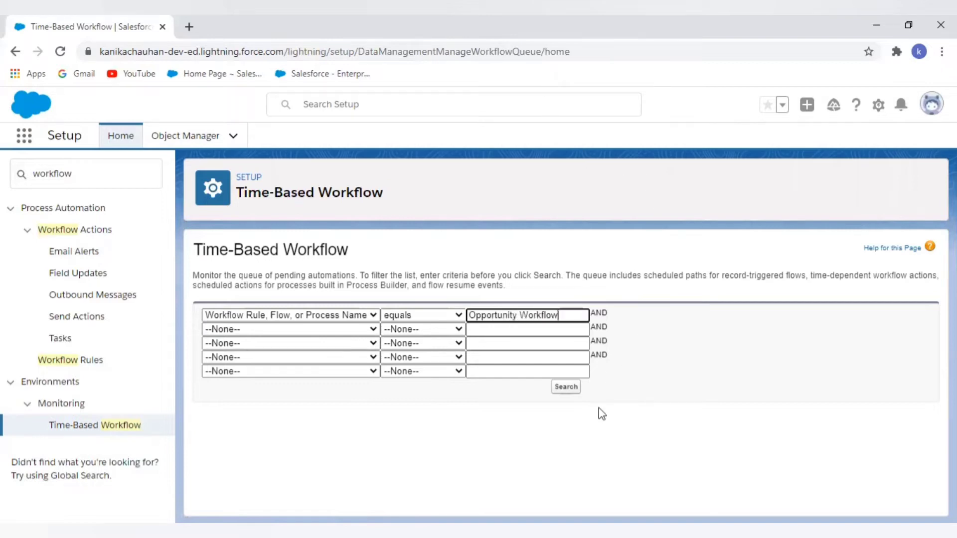
{"action": "left_click", "coordinate": [574, 390]}
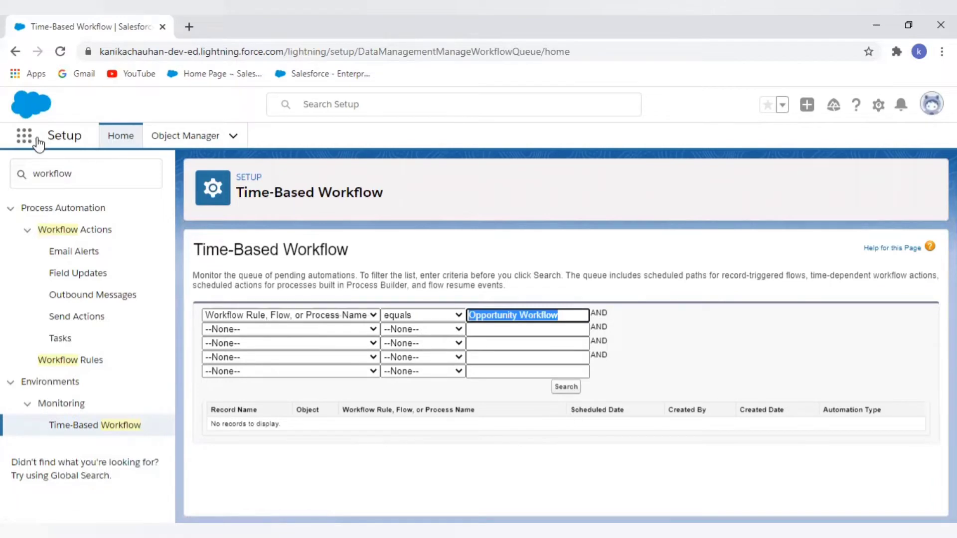
{"action": "right_click", "coordinate": [53, 17]}
Step: In a duplicated tab, open the validation test 1 opportunity from Opportunities
{"action": "left_click", "coordinate": [85, 99]}
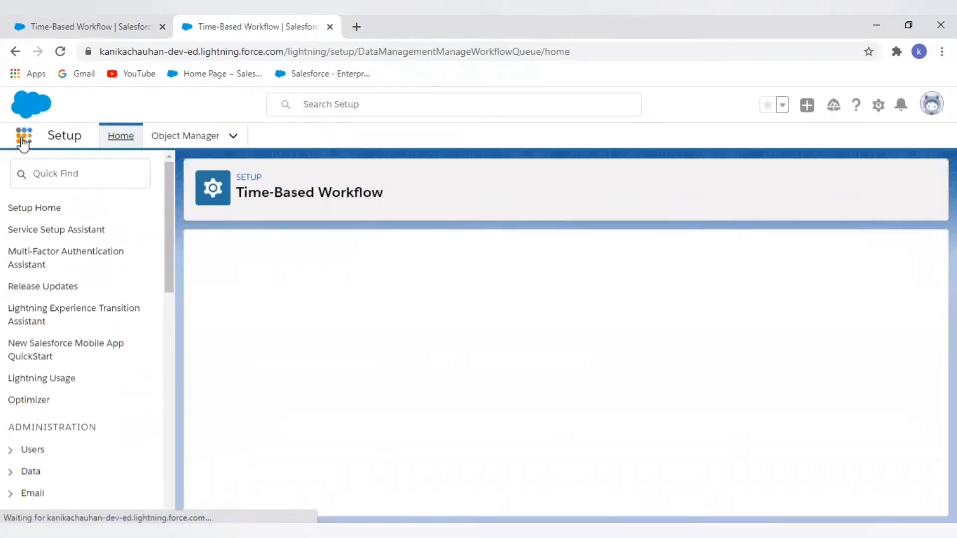
{"action": "left_click", "coordinate": [24, 135]}
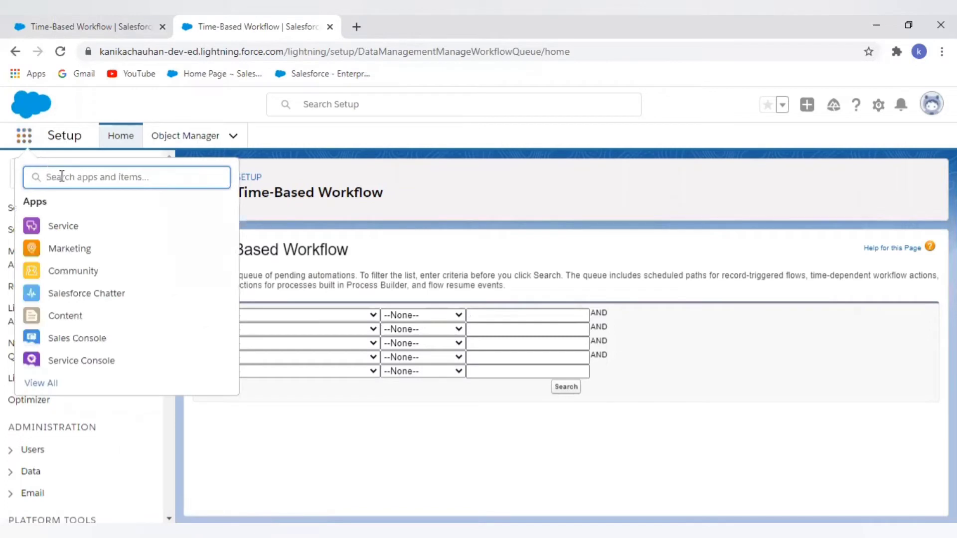
{"action": "type", "text": "opport"}
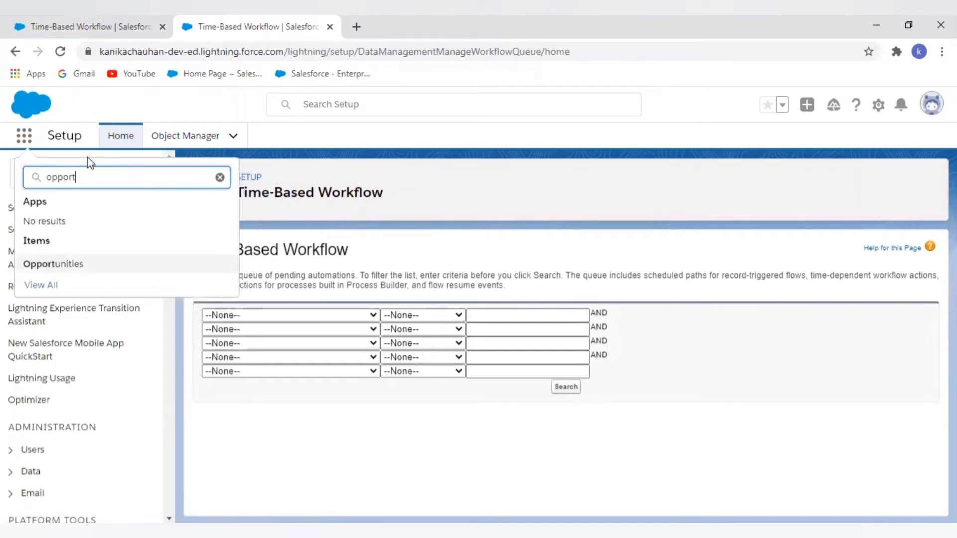
{"action": "left_click", "coordinate": [75, 263]}
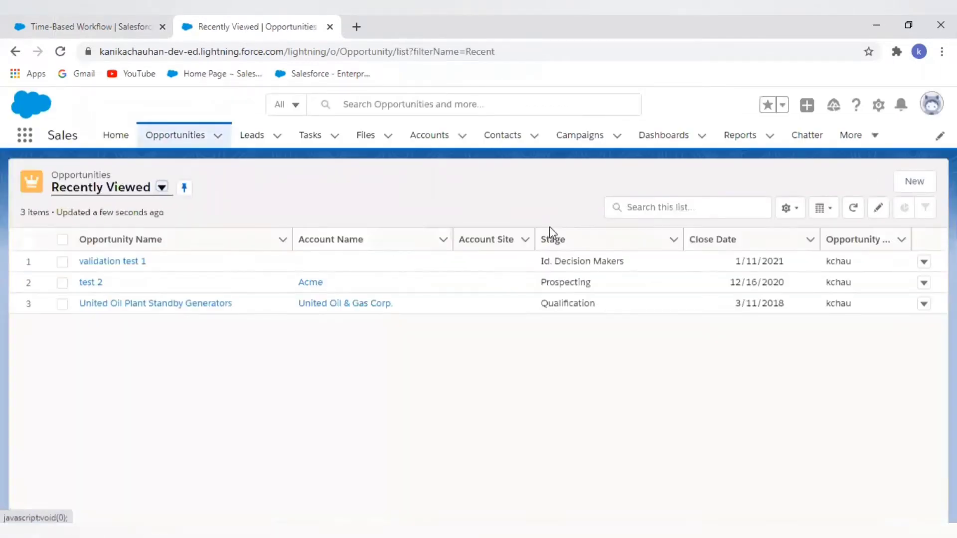
{"action": "left_click", "coordinate": [124, 267]}
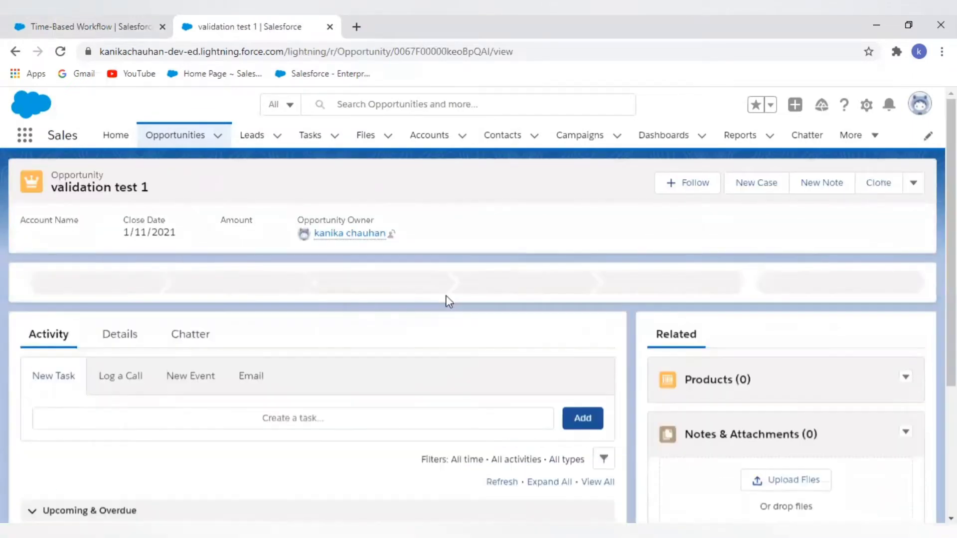
Step: Close the MFA admin notice and browse the opportunity's Details fields
{"action": "scroll", "coordinate": [449, 301], "scroll_direction": "down", "scroll_amount": 2}
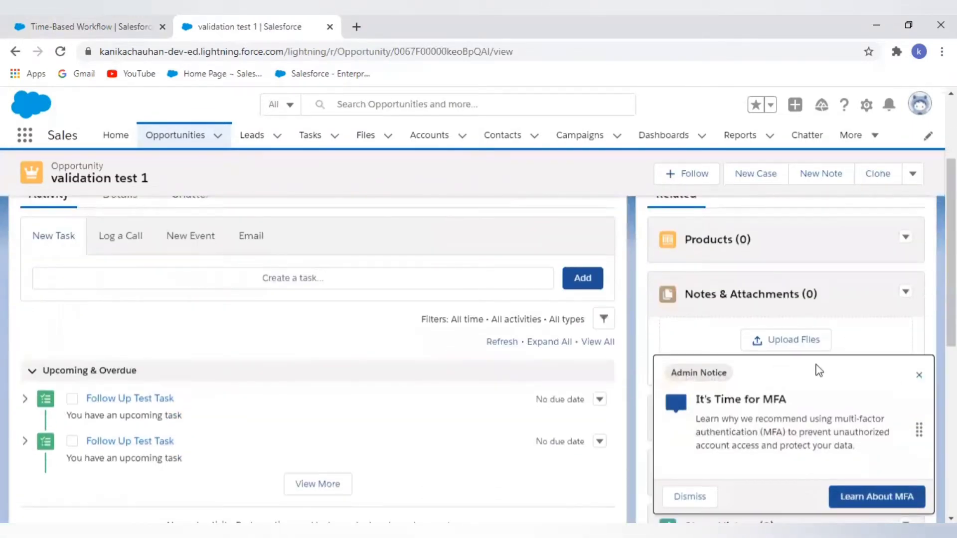
{"action": "left_click", "coordinate": [918, 376]}
{"action": "scroll", "coordinate": [461, 354], "scroll_direction": "up", "scroll_amount": 3}
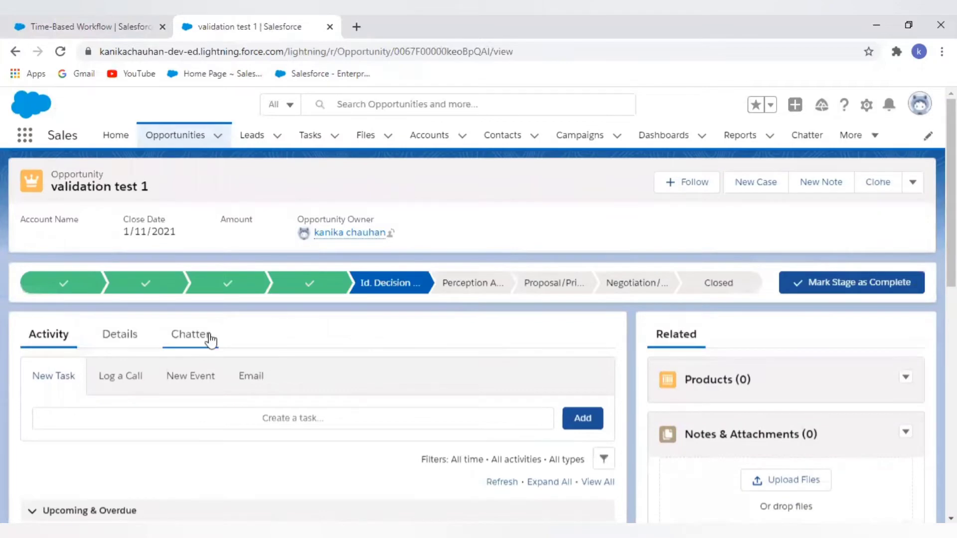
{"action": "left_click", "coordinate": [122, 335]}
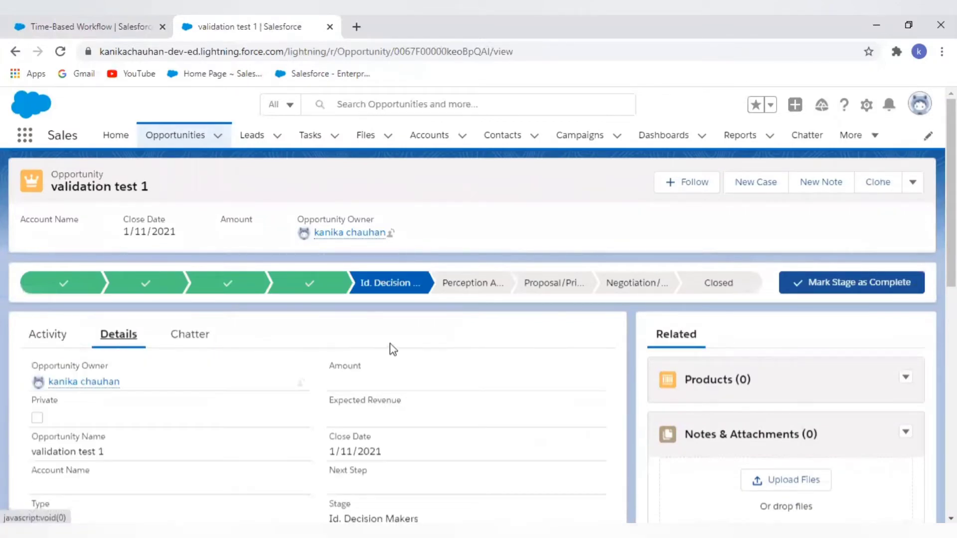
{"action": "scroll", "coordinate": [393, 349], "scroll_direction": "down", "scroll_amount": 1}
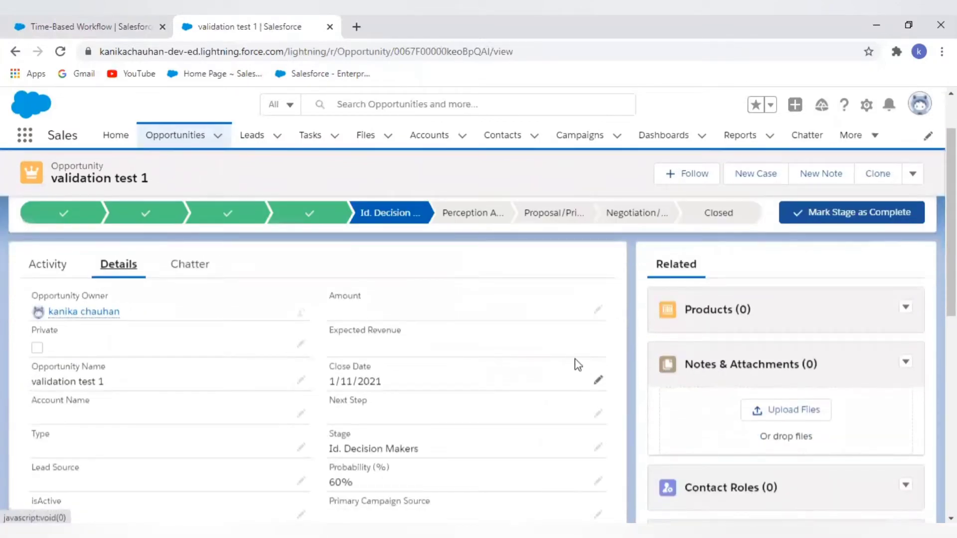
{"action": "scroll", "coordinate": [576, 365], "scroll_direction": "down", "scroll_amount": 3}
{"action": "scroll", "coordinate": [573, 364], "scroll_direction": "up", "scroll_amount": 1}
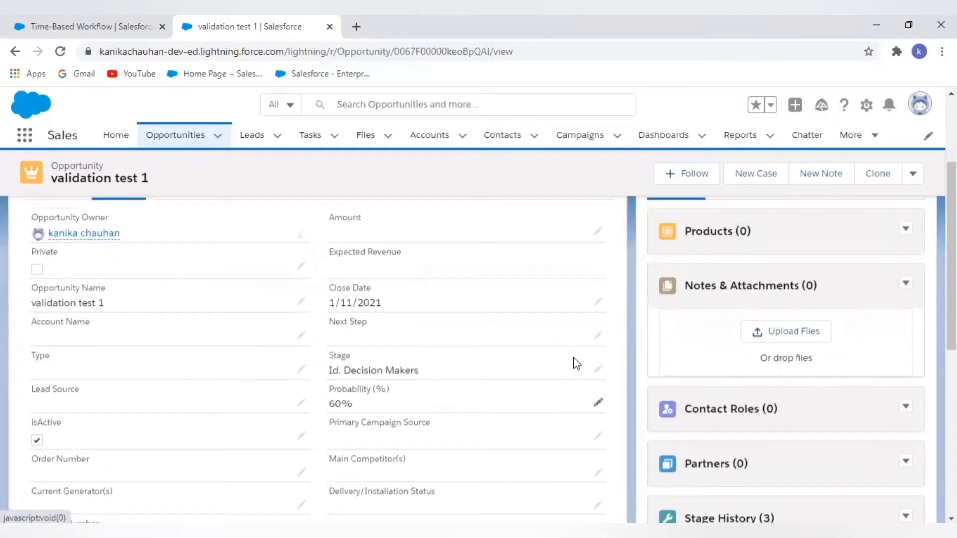
Step: Change the opportunity's Stage to Closed Won
{"action": "left_click", "coordinate": [596, 374]}
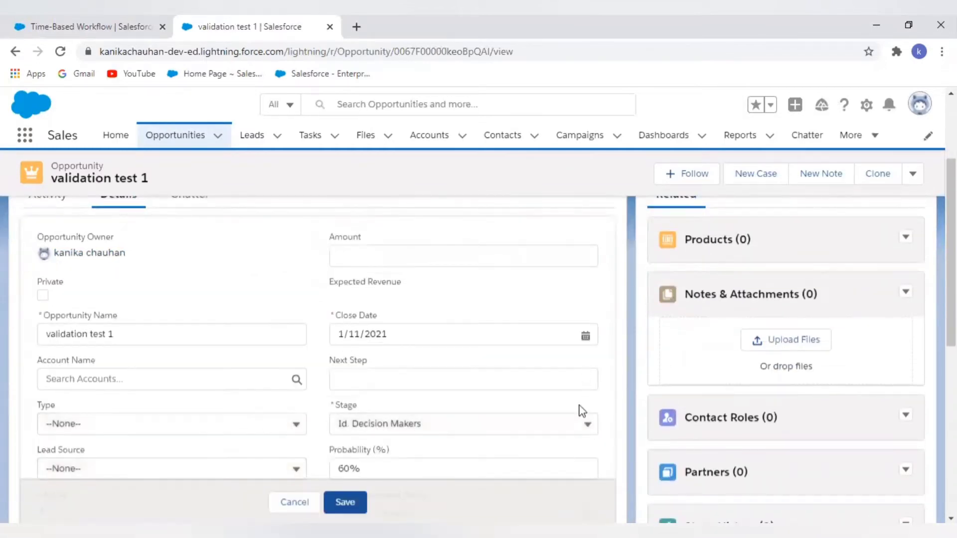
{"action": "scroll", "coordinate": [588, 393], "scroll_direction": "down", "scroll_amount": 1}
{"action": "left_click", "coordinate": [582, 354]}
{"action": "scroll", "coordinate": [527, 329], "scroll_direction": "down", "scroll_amount": 2}
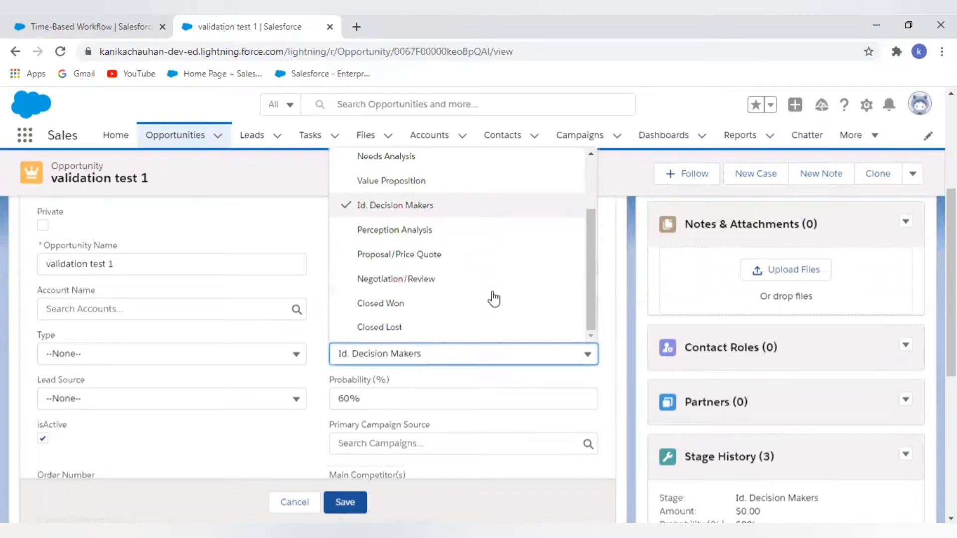
{"action": "left_click", "coordinate": [416, 303]}
{"action": "scroll", "coordinate": [529, 350], "scroll_direction": "down", "scroll_amount": 2}
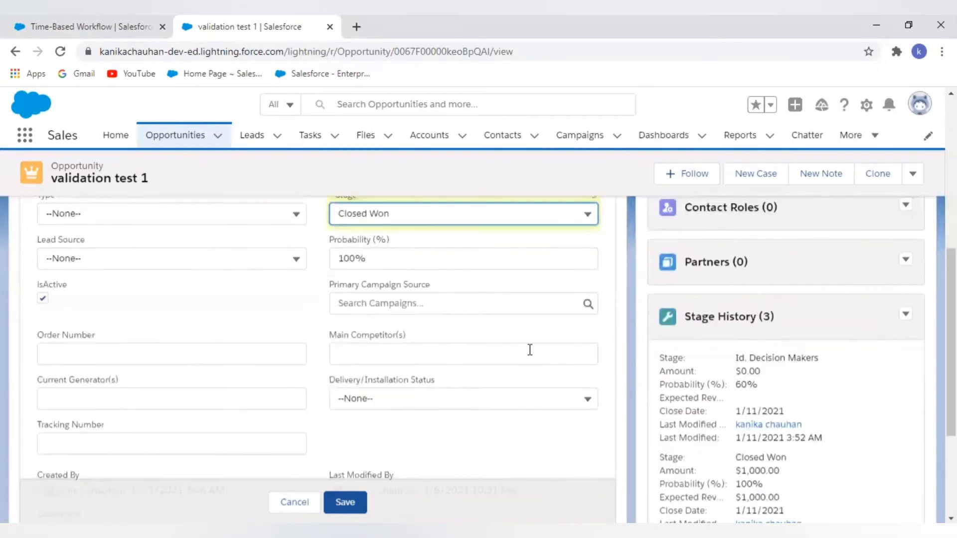
{"action": "scroll", "coordinate": [529, 350], "scroll_direction": "down", "scroll_amount": 3}
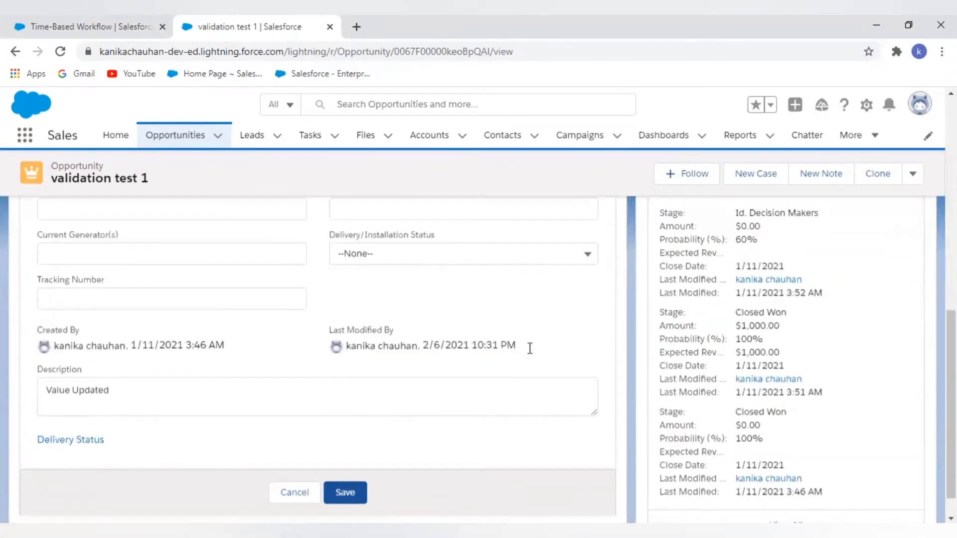
{"action": "scroll", "coordinate": [531, 351], "scroll_direction": "up", "scroll_amount": 8}
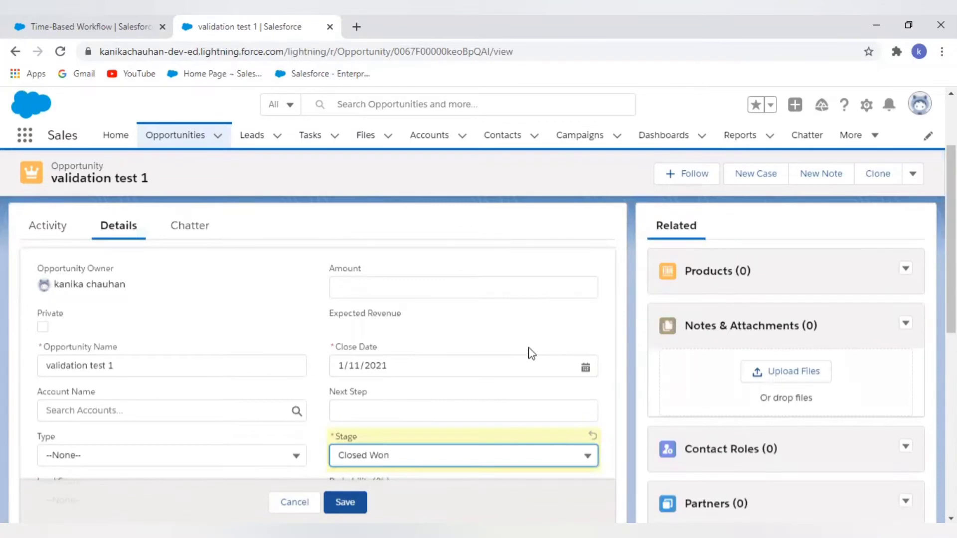
{"action": "scroll", "coordinate": [528, 352], "scroll_direction": "down", "scroll_amount": 8}
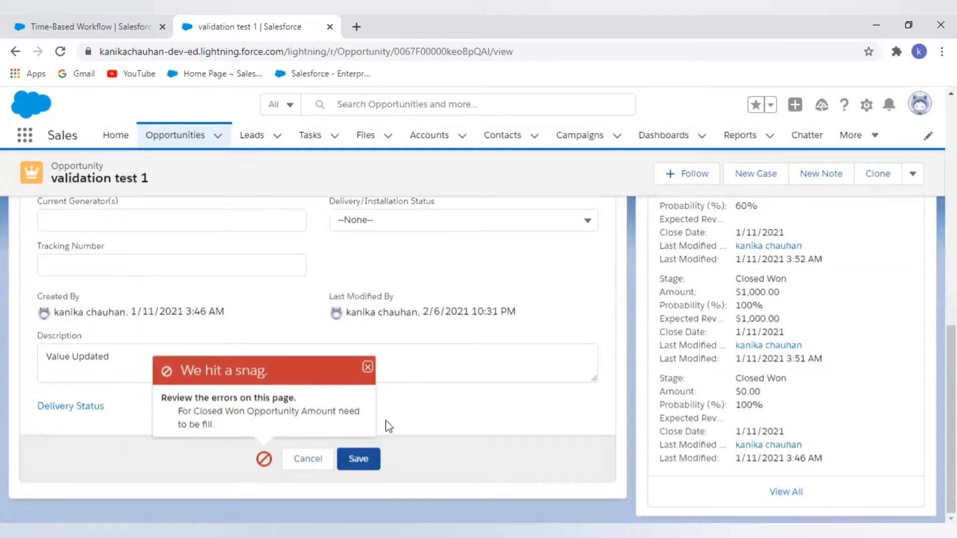
{"action": "scroll", "coordinate": [440, 395], "scroll_direction": "up", "scroll_amount": 8}
Step: Enter Amount $1,234.00, save the opportunity, and reload the Time-Based Workflow tab
{"action": "left_click", "coordinate": [437, 326]}
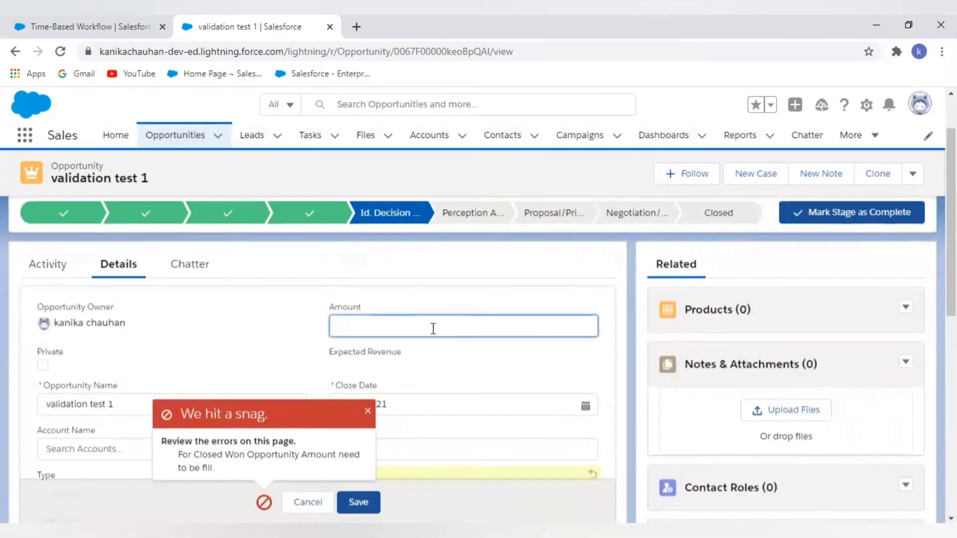
{"action": "type", "text": "1234"}
{"action": "scroll", "coordinate": [432, 371], "scroll_direction": "down", "scroll_amount": 2}
{"action": "left_click", "coordinate": [359, 501]}
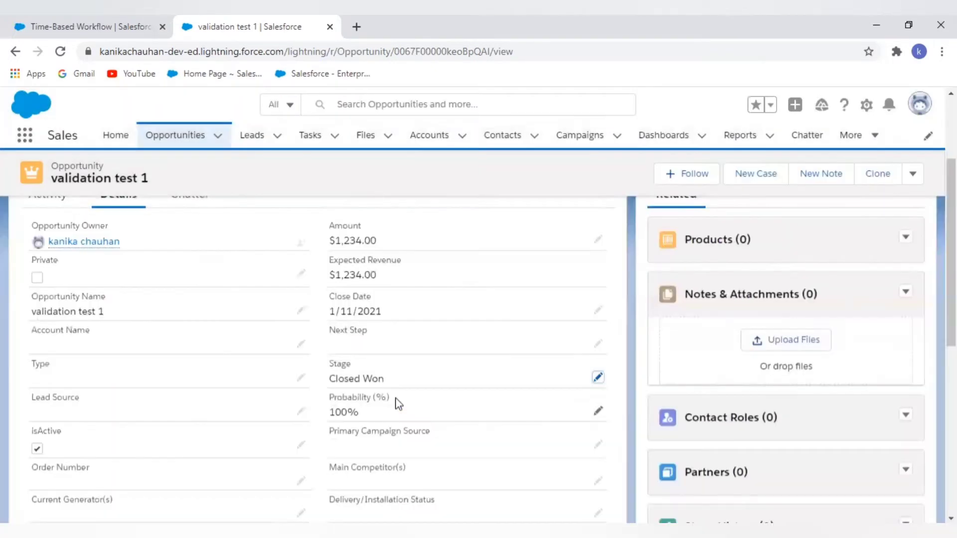
{"action": "left_click", "coordinate": [130, 32]}
{"action": "key", "text": "F5"}
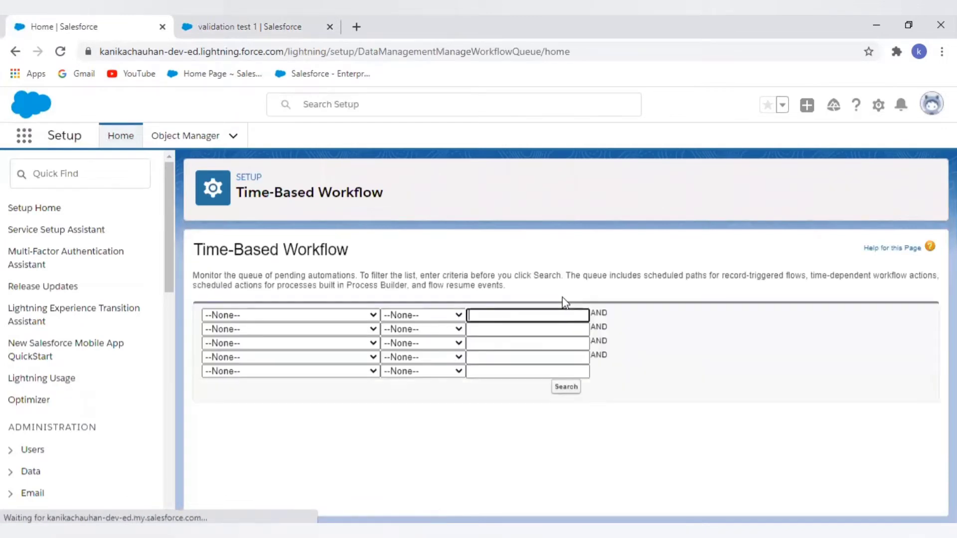
Step: Filter the queue by Workflow Rule, Flow, or Process Name equals Opportunity Workflow and search
{"action": "left_click", "coordinate": [303, 315]}
{"action": "left_click", "coordinate": [309, 340]}
{"action": "left_click", "coordinate": [416, 316]}
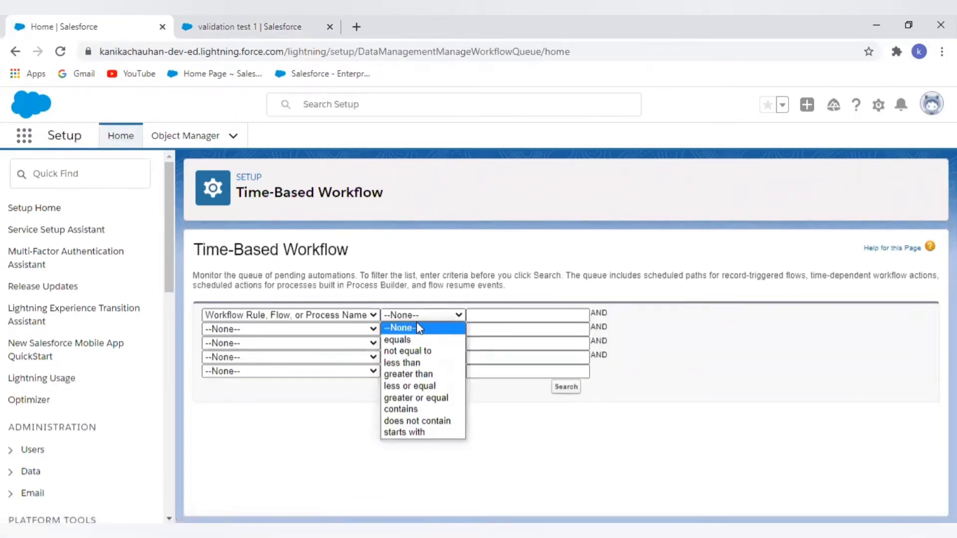
{"action": "left_click", "coordinate": [417, 339]}
{"action": "left_click", "coordinate": [507, 314]}
{"action": "left_click", "coordinate": [521, 342]}
{"action": "left_click", "coordinate": [568, 387]}
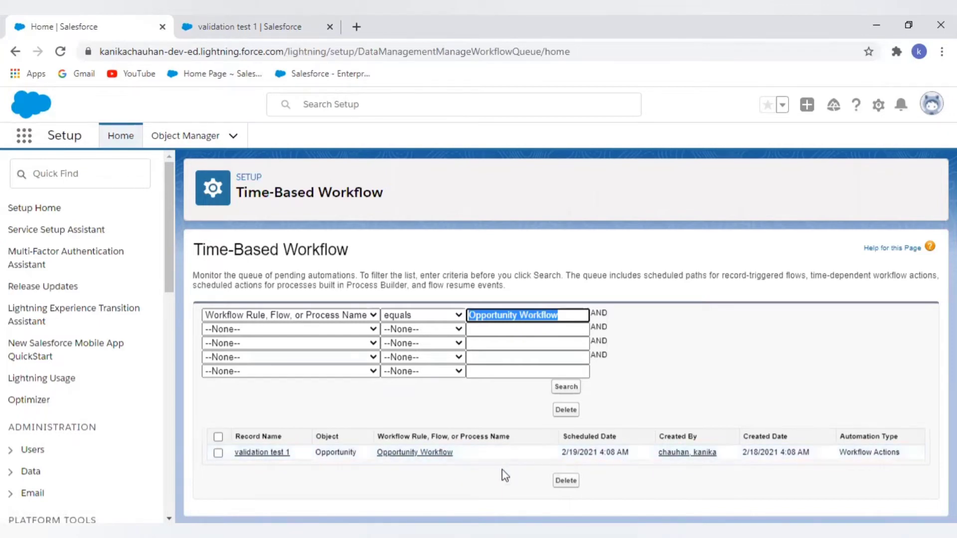
Step: Select and then deselect the queued validation test 1 entry scheduled for 2/19/2021 4:08 AM
{"action": "left_click", "coordinate": [218, 437]}
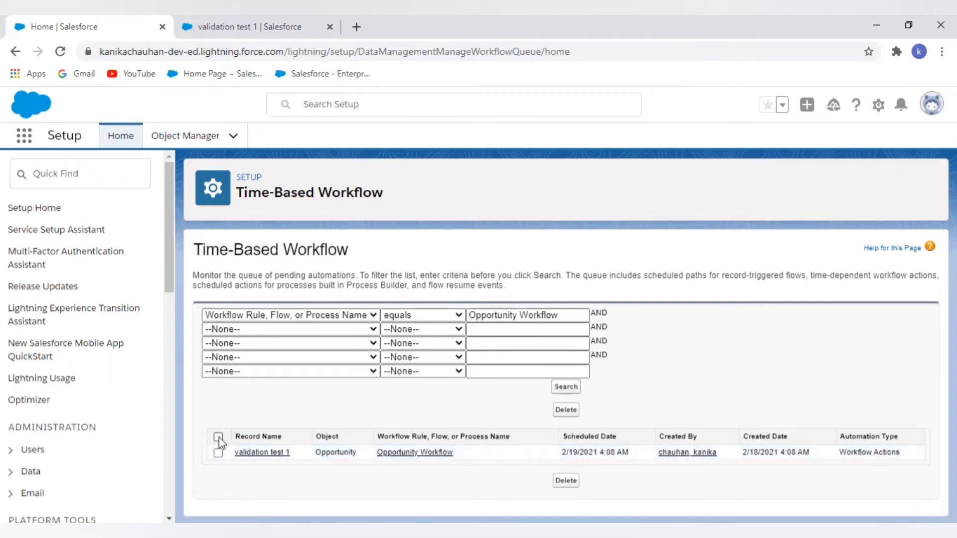
{"action": "left_click", "coordinate": [219, 452]}
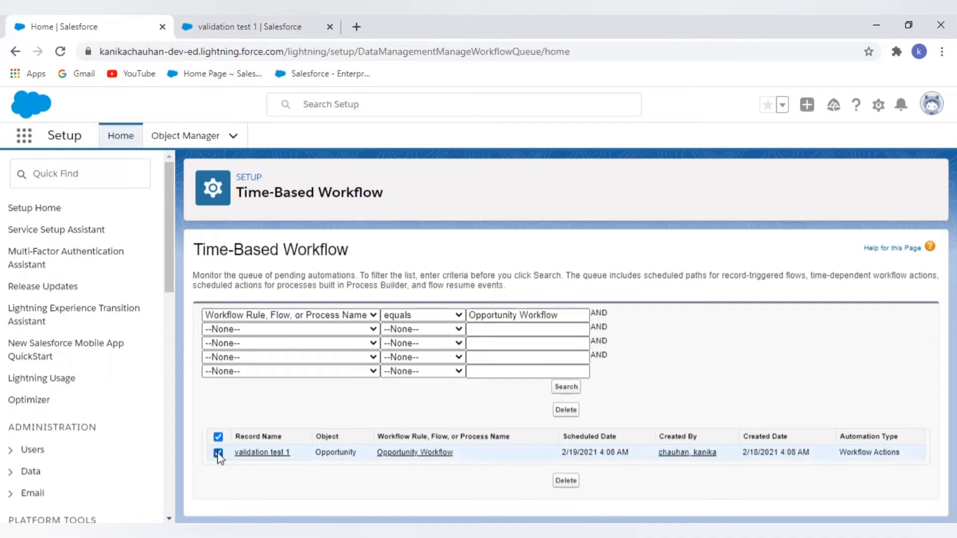
{"action": "left_click", "coordinate": [218, 452]}
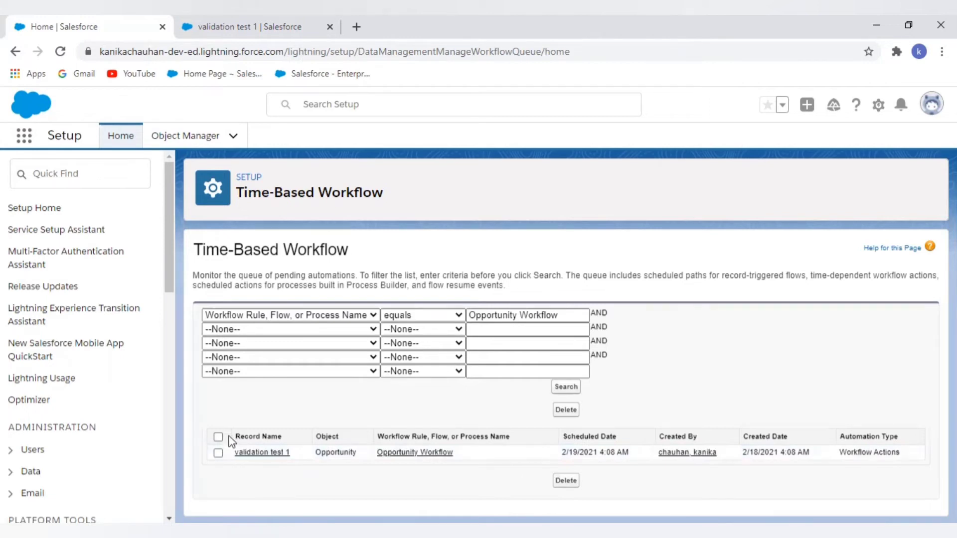
Step: Open the validation test 1 record from the queue, then return and go to the Opportunities page
{"action": "left_click", "coordinate": [260, 452]}
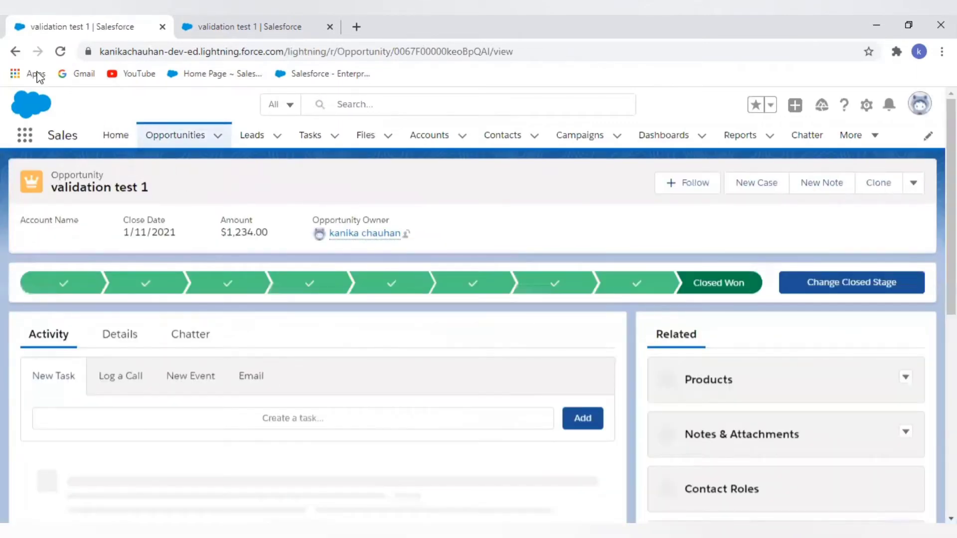
{"action": "left_click", "coordinate": [16, 51]}
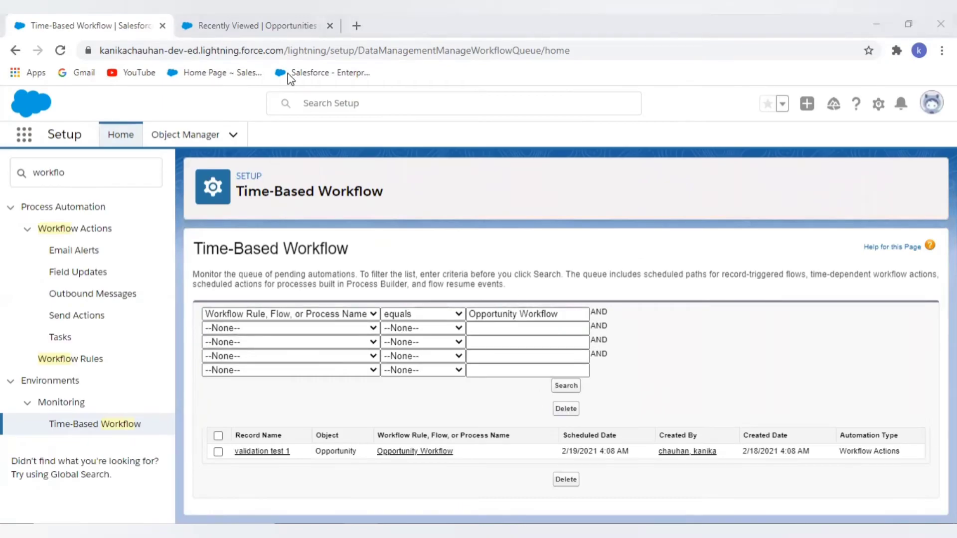
{"action": "left_click", "coordinate": [267, 29]}
Step: Delete the validation test 1 opportunity, then reload the Time-Based Workflow page in Setup
{"action": "left_click", "coordinate": [100, 260]}
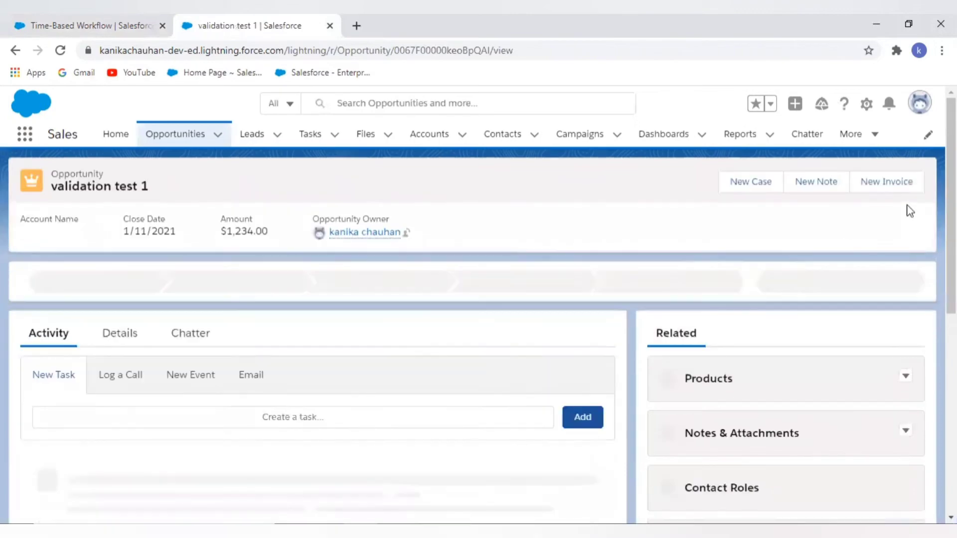
{"action": "left_click", "coordinate": [912, 181]}
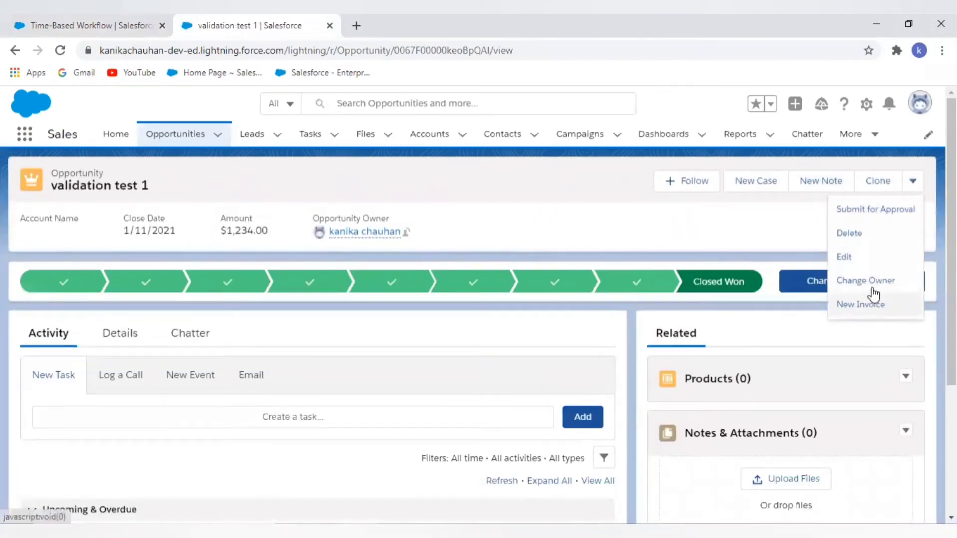
{"action": "left_click", "coordinate": [865, 235]}
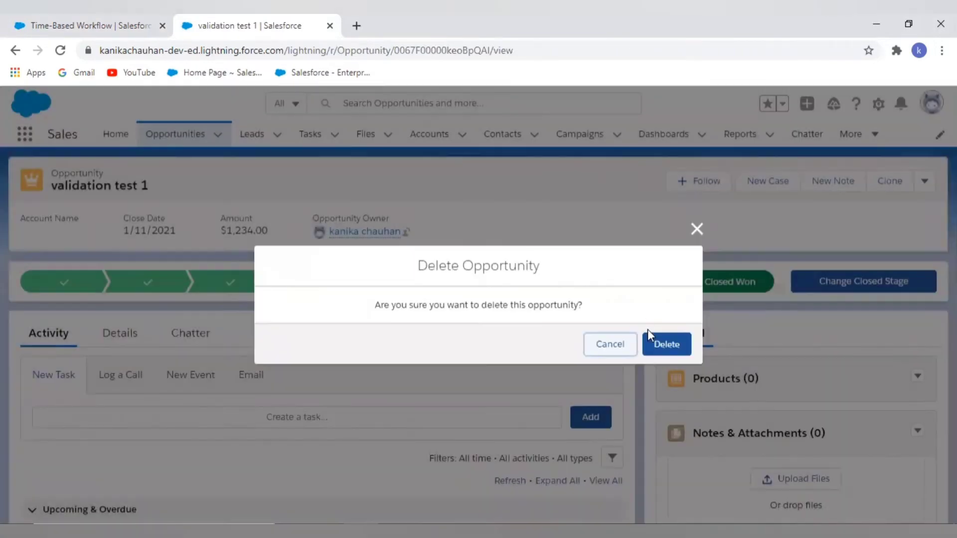
{"action": "left_click", "coordinate": [668, 348]}
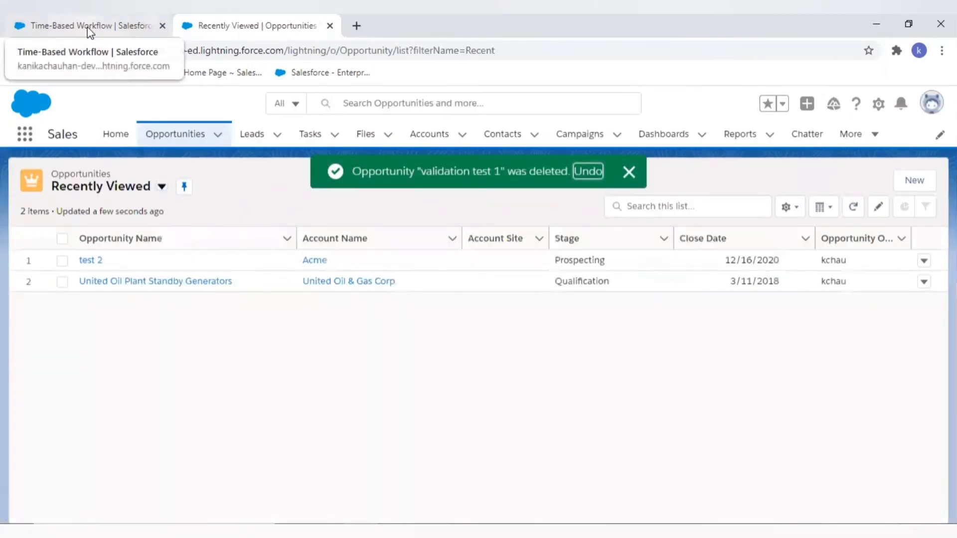
{"action": "left_click", "coordinate": [88, 27]}
{"action": "left_click", "coordinate": [60, 51]}
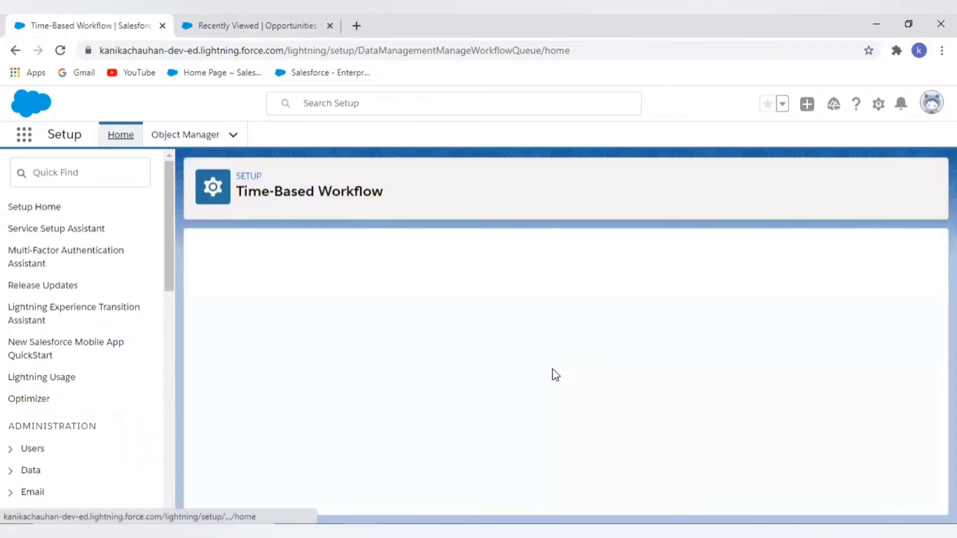
Step: Rerun the Opportunity Workflow queue search, which now returns no pending actions
{"action": "left_click", "coordinate": [565, 385]}
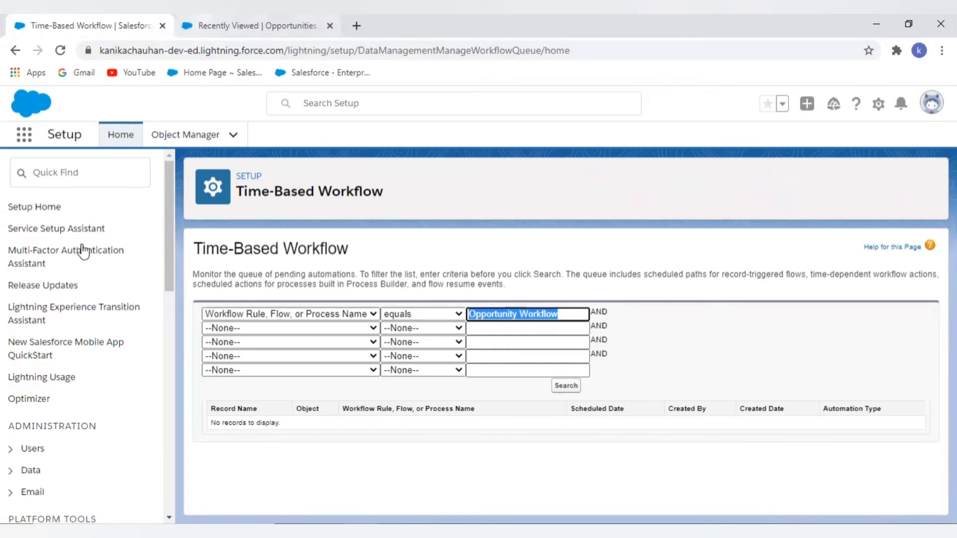
{"action": "key", "text": "ctrl+Tab"}
Step: Show the opportunity's details, confirming Type is Existing Customer - Upgrade and Stage is Closed Won
{"action": "left_click", "coordinate": [228, 297]}
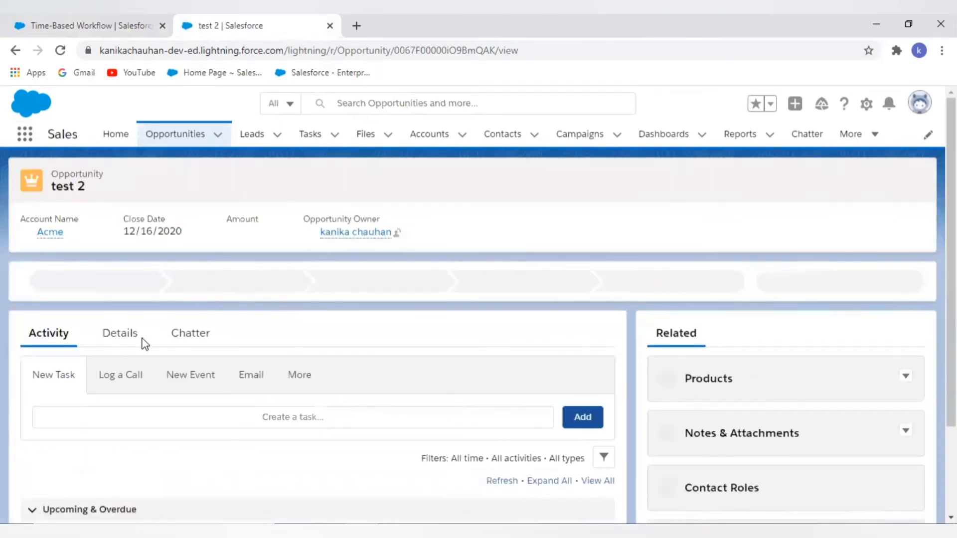
{"action": "left_click", "coordinate": [131, 333]}
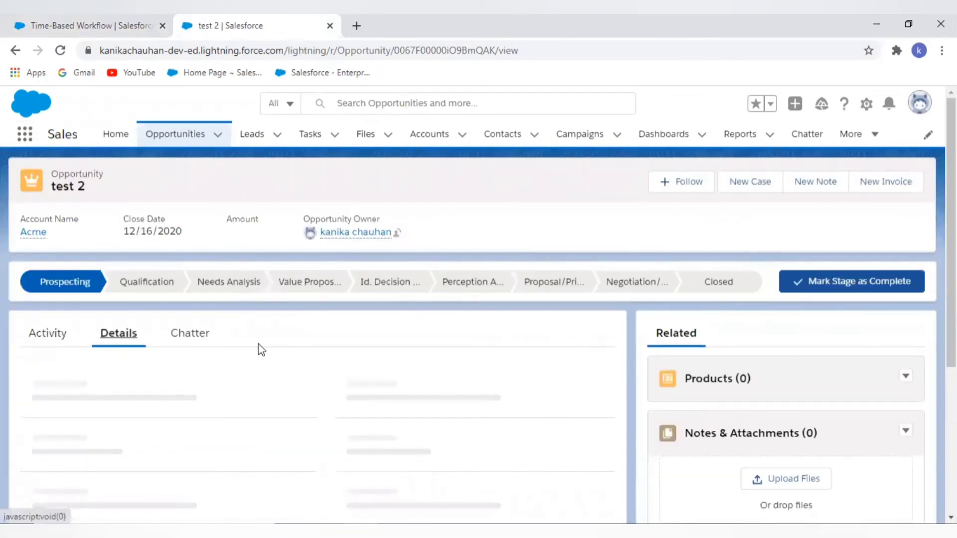
{"action": "scroll", "coordinate": [258, 344], "scroll_direction": "down", "scroll_amount": 3}
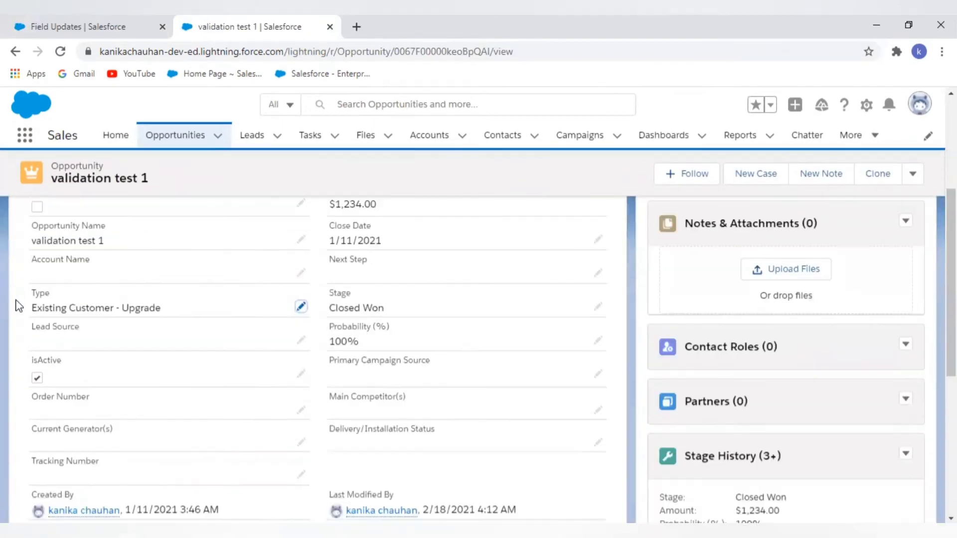
{"action": "left_click_drag", "start_coordinate": [32, 307], "coordinate": [164, 312]}
{"action": "left_click", "coordinate": [33, 311]}
{"action": "left_click", "coordinate": [34, 309]}
{"action": "left_click", "coordinate": [161, 307]}
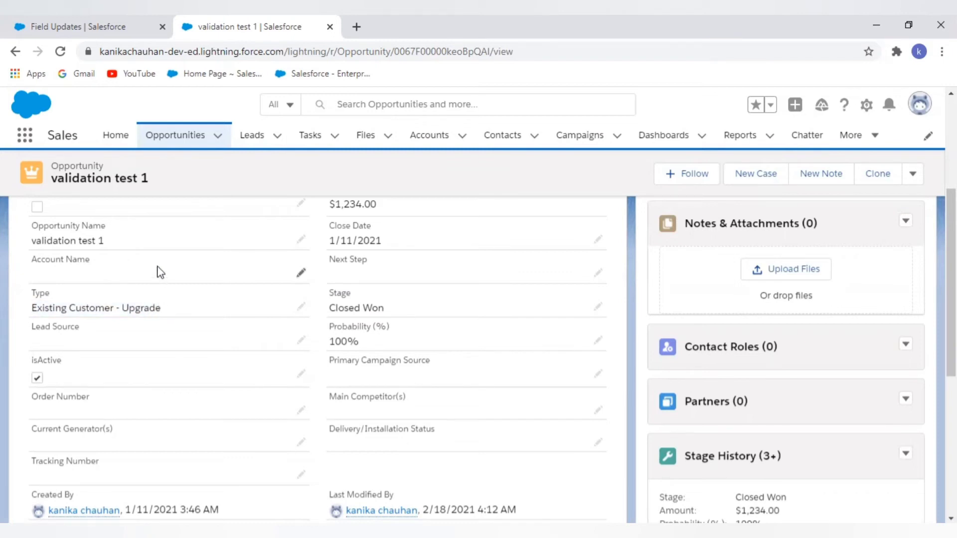